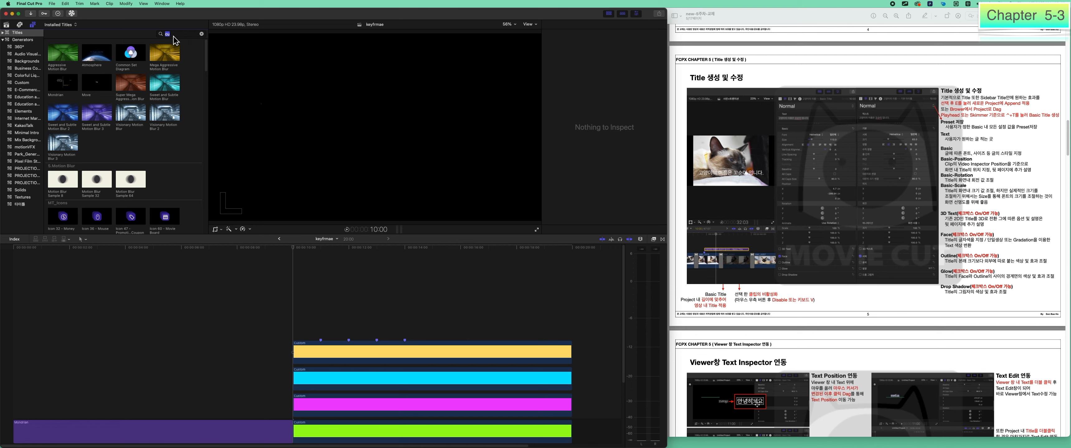
- Clear the current title search and search the installed titles for "bas"
left_click(201, 34)
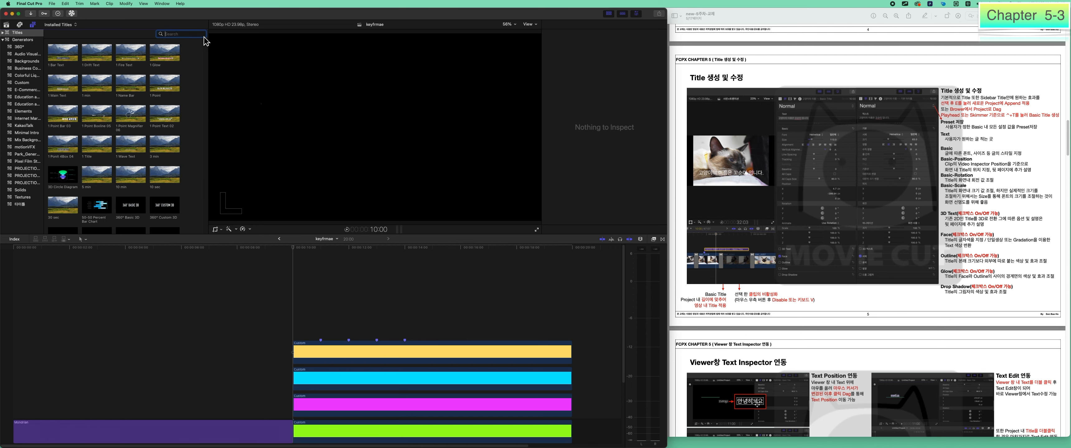
left_click(192, 36)
type("ㅠㅁ")
key("BackSpace")
key("BackSpace")
key("BackSpace")
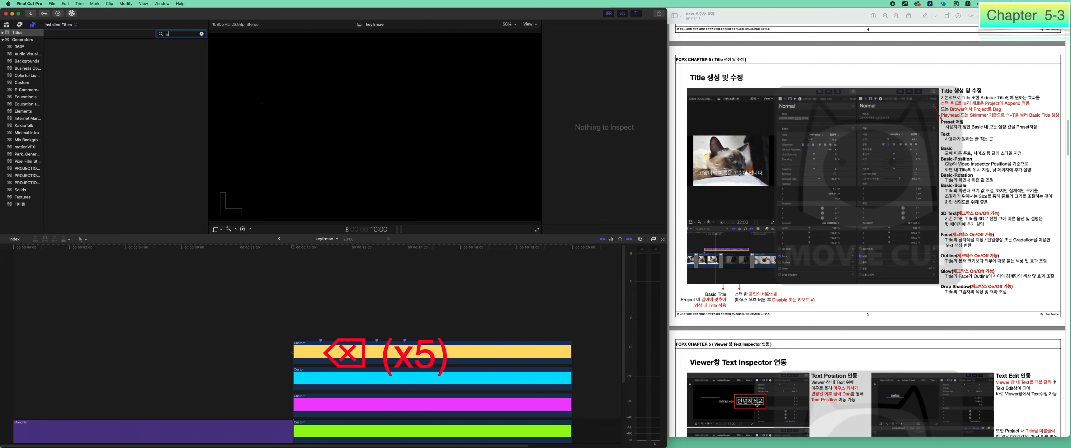
type("b")
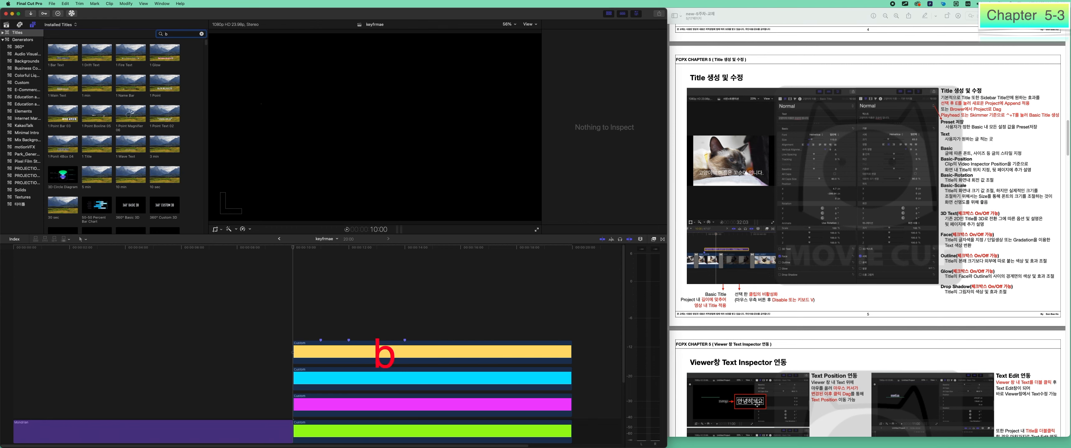
type("as")
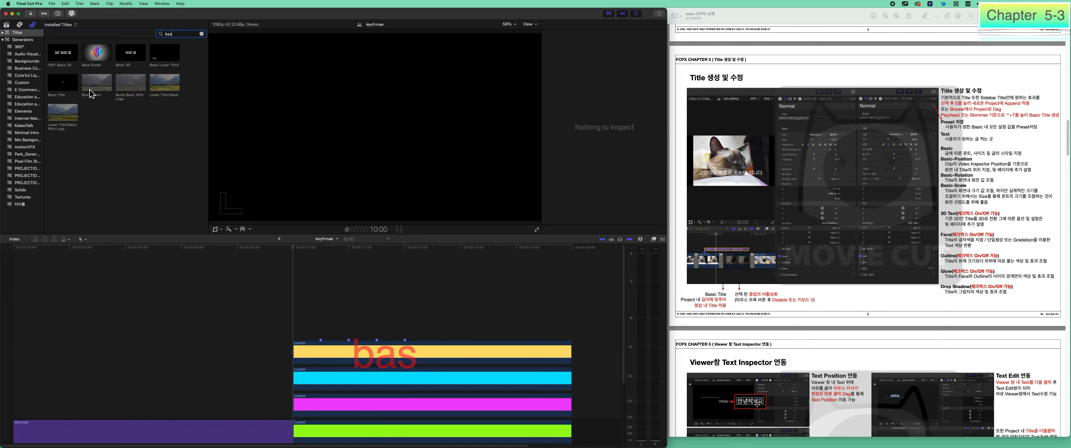
- Add the Basic Title above the yellow clip in the timeline and connect a second copy over it
left_click(80, 110)
left_click(71, 99)
left_click_drag(73, 100, 299, 305)
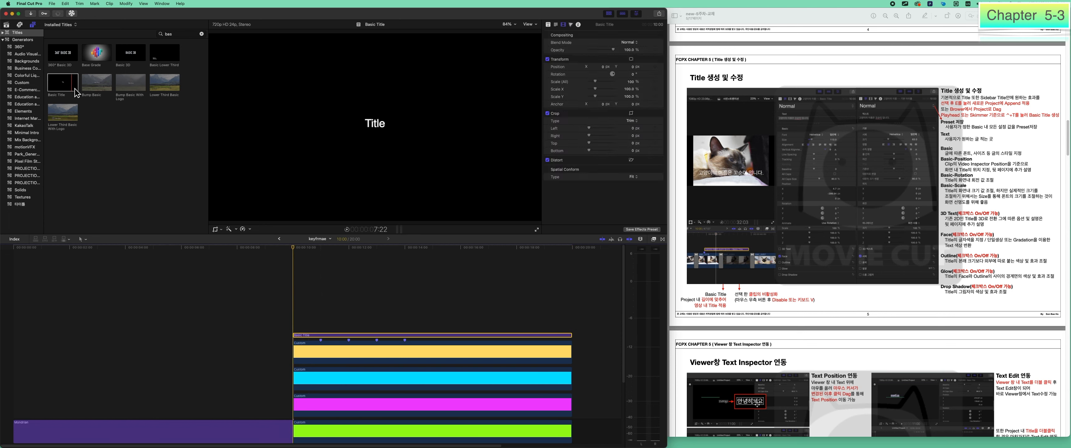
key("q")
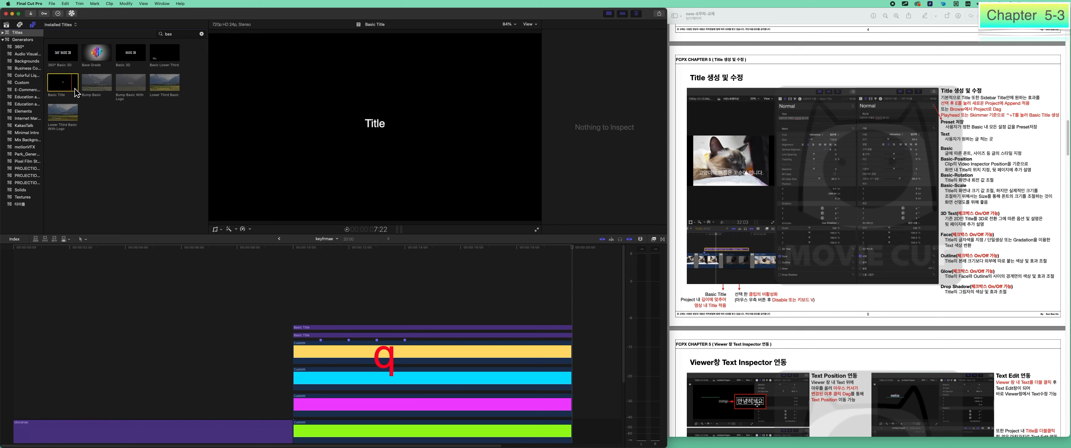
- Return the playhead to 10:00 at the start of the stacked clips and add another Basic Title there
left_click(315, 300)
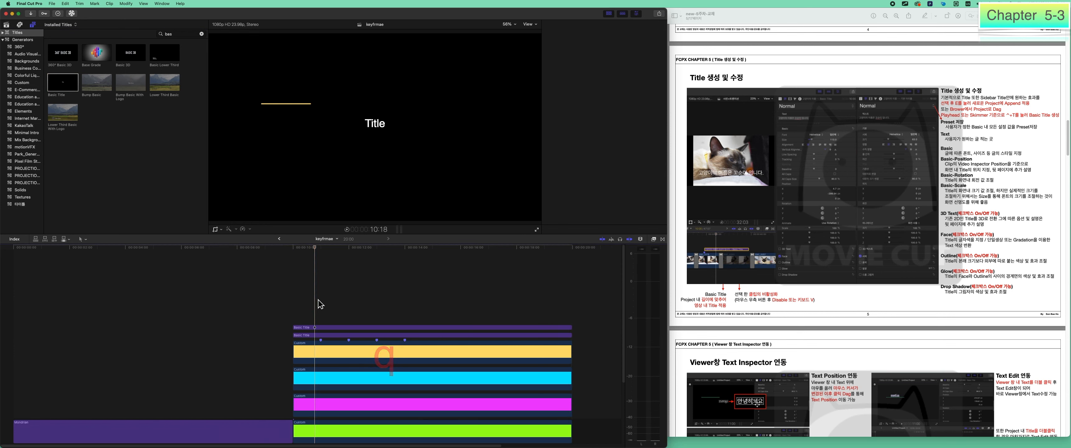
key("Up")
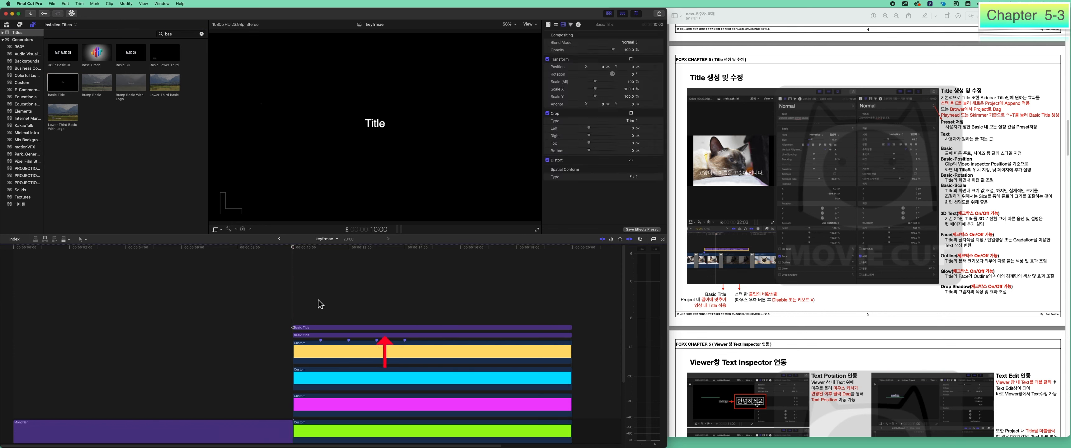
key("ctrl+t")
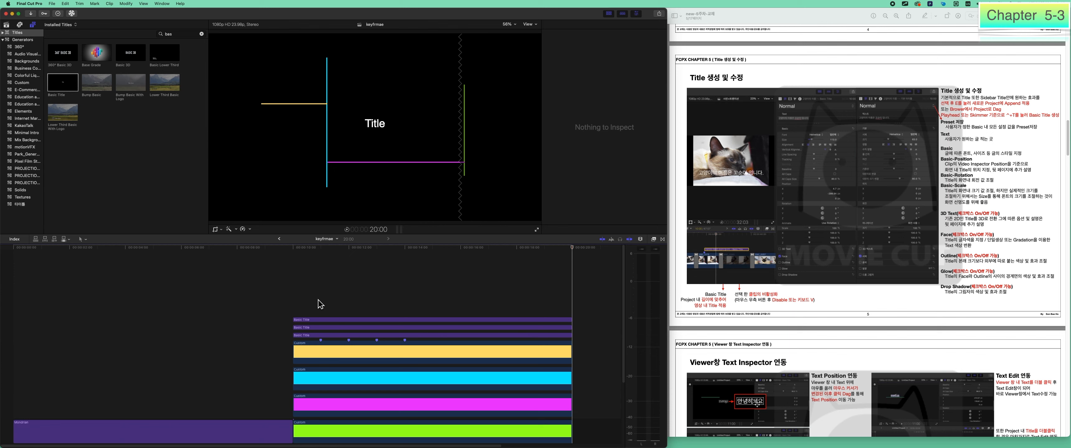
- Delete the two lower Basic Title clips and select the remaining title
left_click_drag(322, 325, 322, 339)
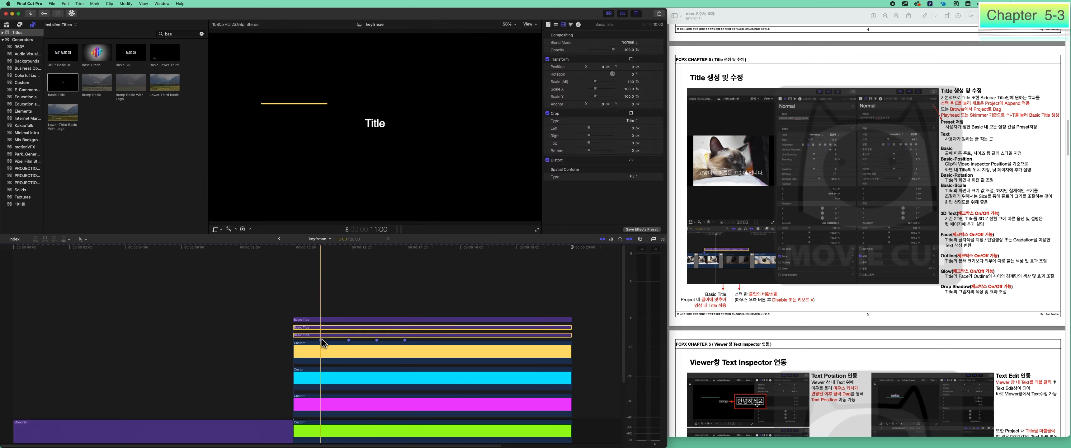
key("BackSpace")
left_click(318, 335)
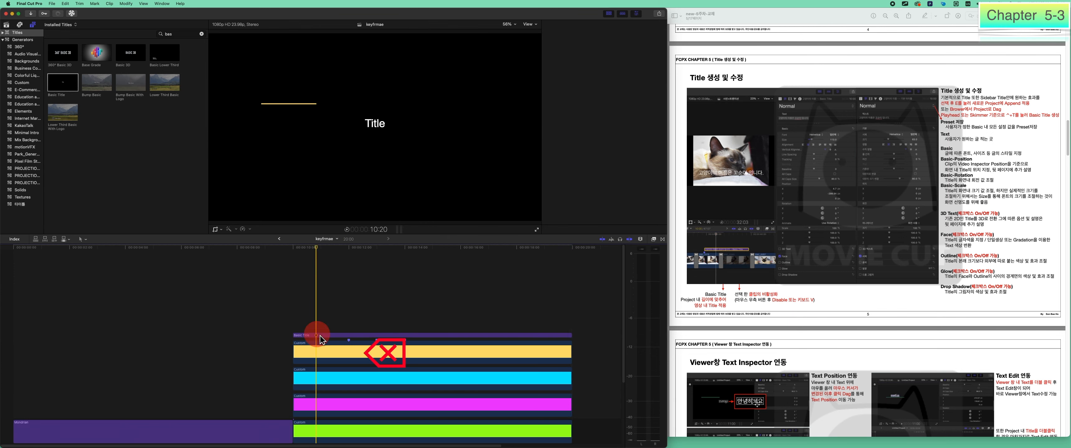
left_click(322, 339)
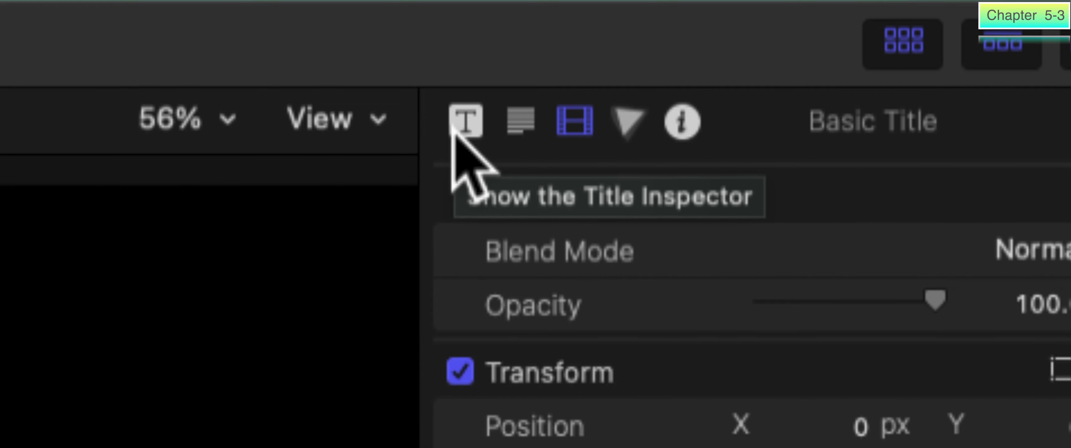
- Replace the selected title's text with "안녕하세요" in the Text Inspector
left_click(509, 121)
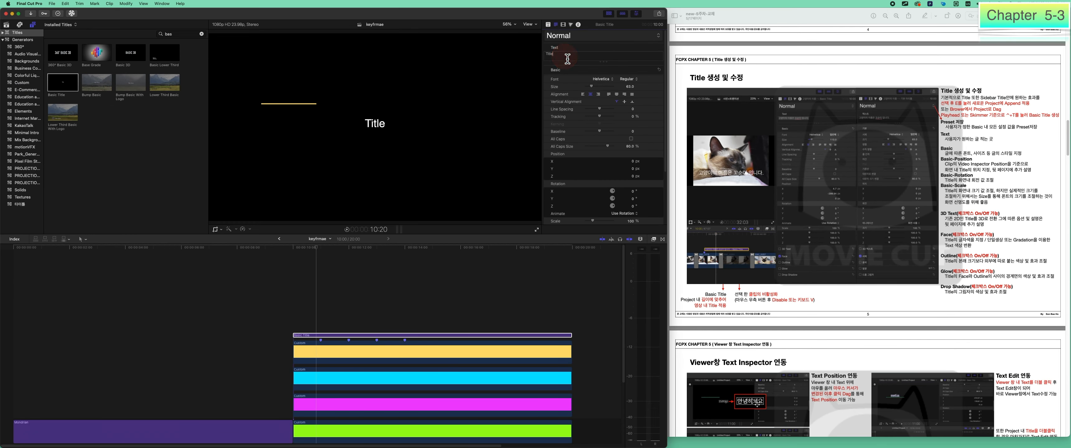
double_click(567, 58)
type("안녕하세요")
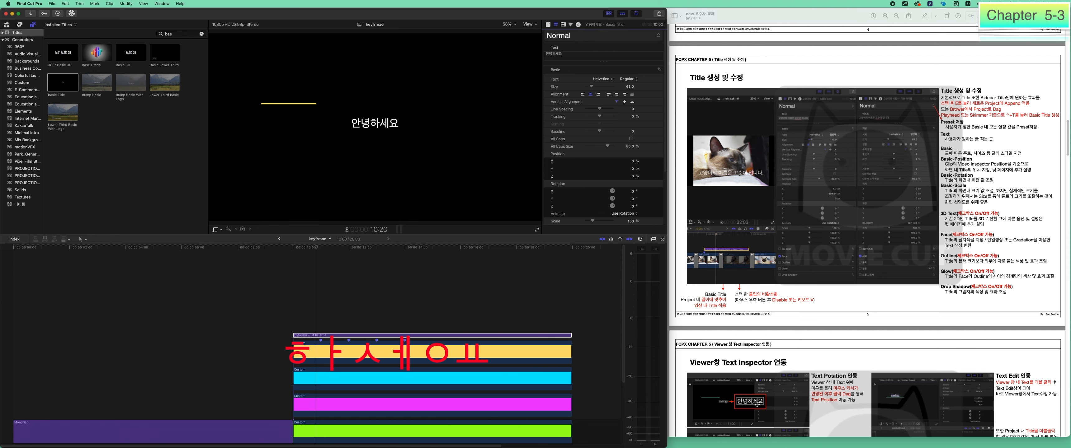
- Add a second line reading "Abcd" to the title text
key("Return")
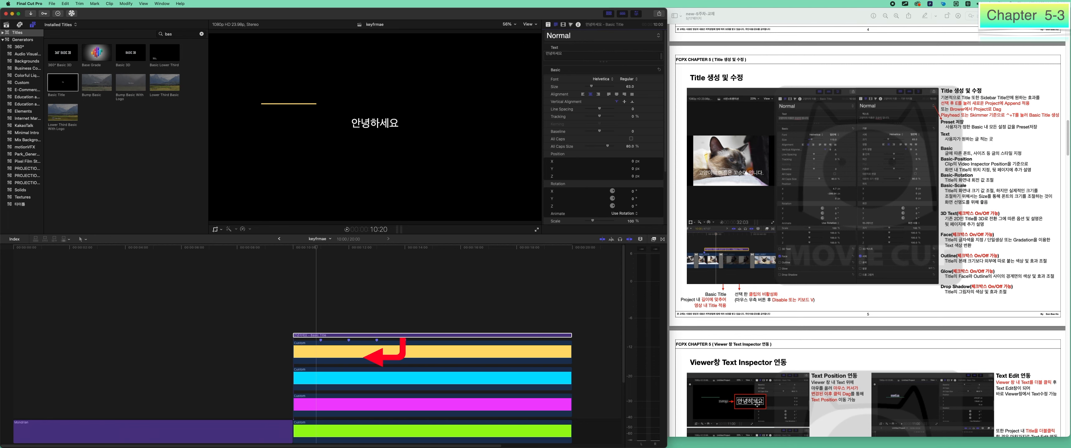
type("abcd")
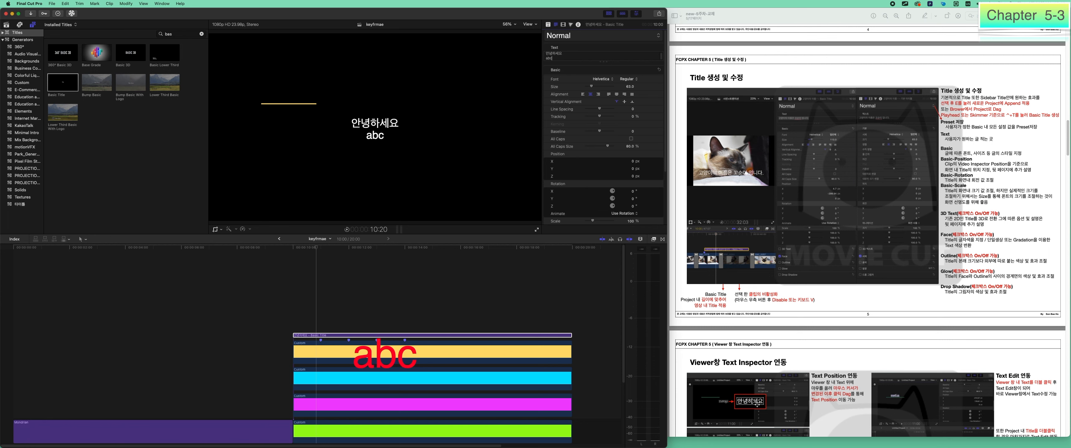
key("Left")
key("Left")
key("Left")
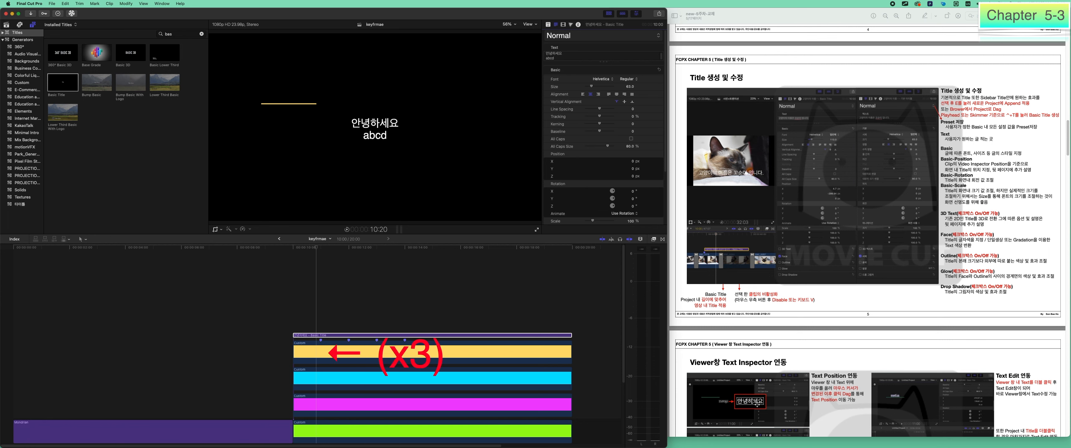
key("BackSpace")
type("A")
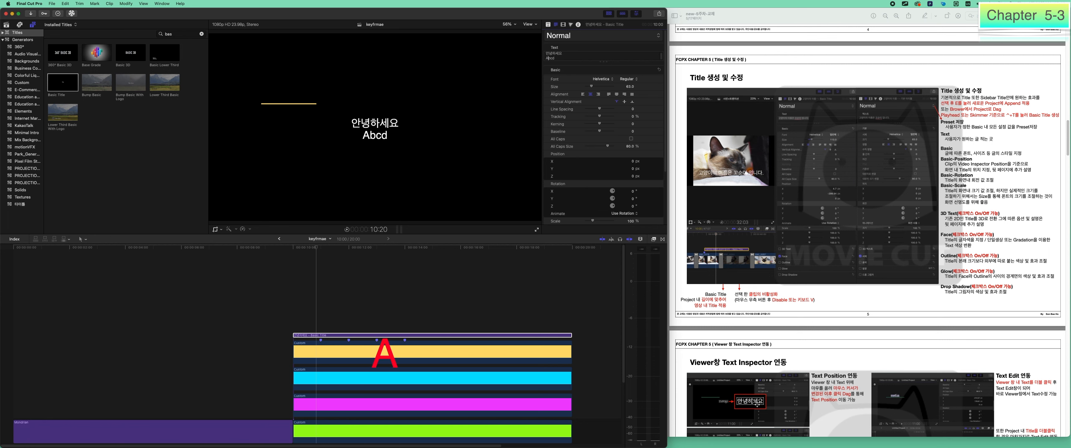
- Add a third line reading "ㄴㅇㄹㅁㄹㅇ" to the title text
key("Right")
key("Right")
key("Right")
key("Right")
key("Return")
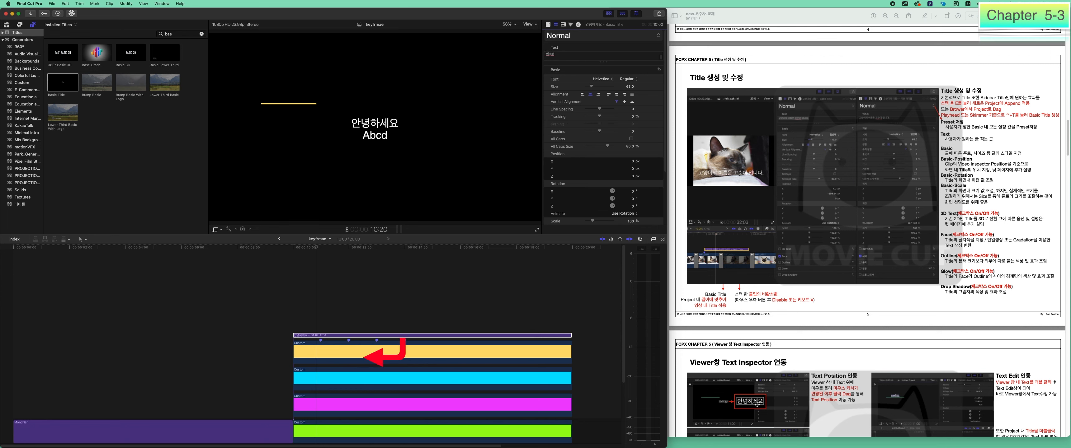
type("ㄴㅇㄹㅁㄹㅇ")
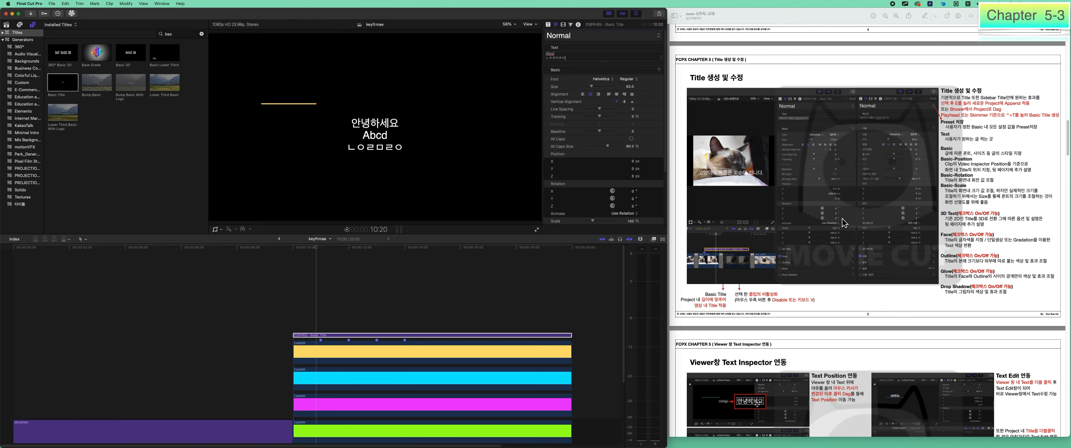
- Examine the list of fonts available for the title text, keeping the current font
left_click(568, 82)
left_click(601, 79)
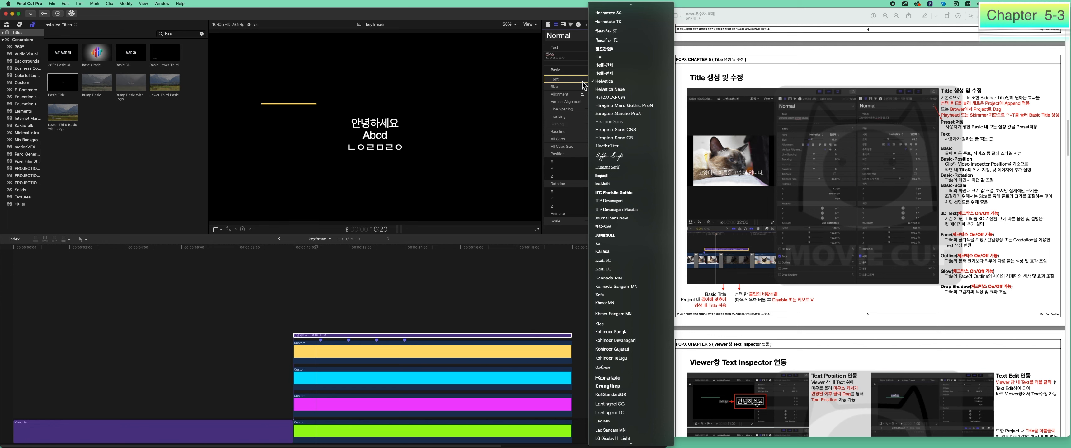
left_click(582, 82)
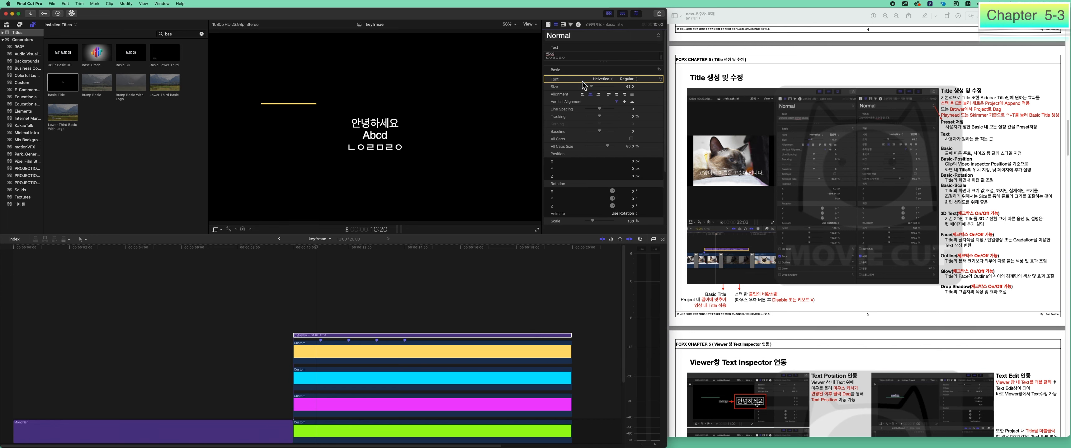
left_click(570, 88)
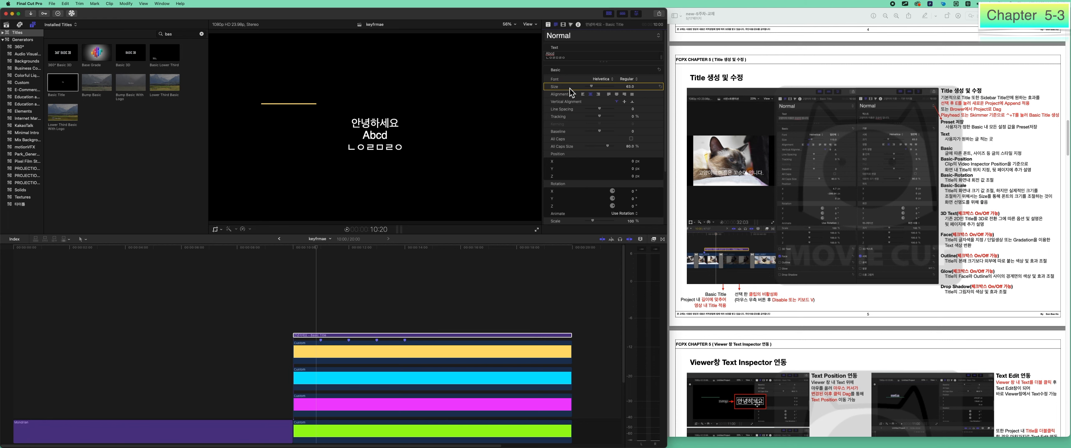
- Enlarge only the characters "안녕" in the first line to a size of about 116
scroll(553, 57, "up", 1)
left_click_drag(553, 54, 544, 53)
left_click_drag(629, 86, 632, 85)
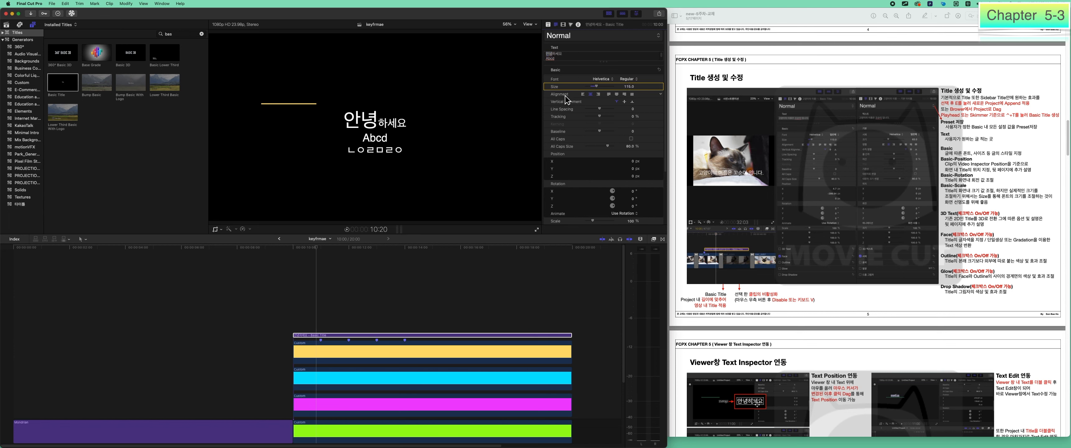
- Try the left and right alignments on the whole title text, return it to centred, and try the vertical alignment options
left_click(563, 60)
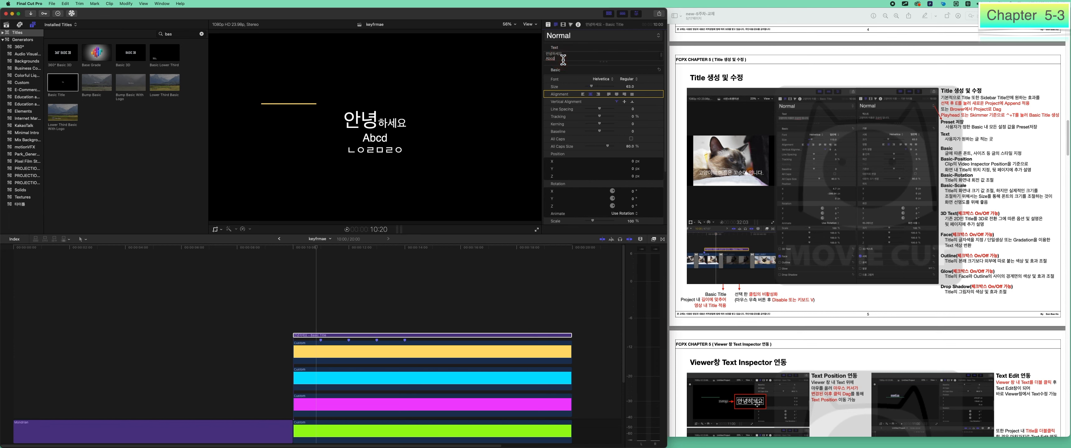
key("super+a")
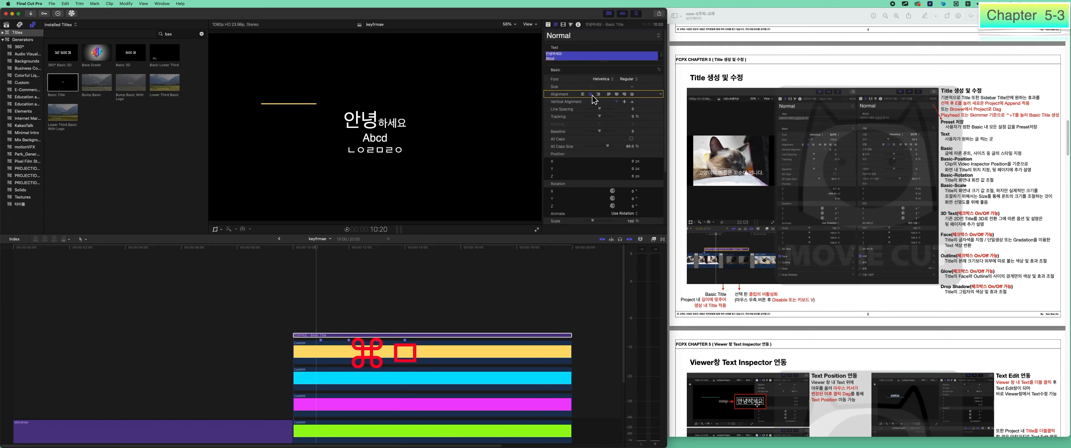
left_click(583, 94)
left_click(598, 94)
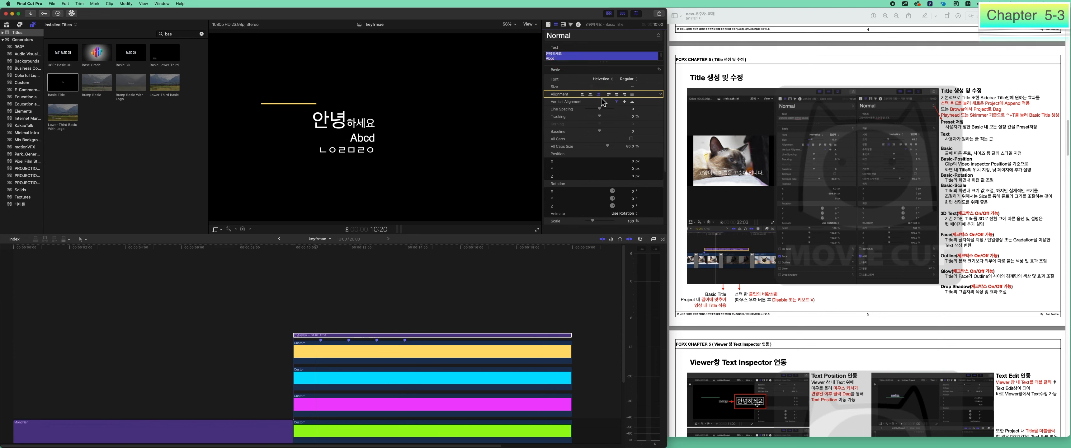
left_click(592, 94)
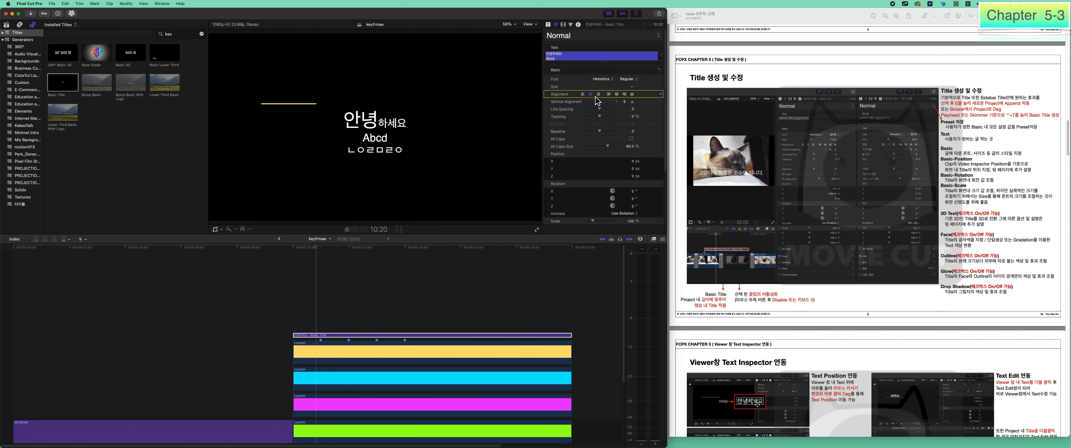
left_click(623, 101)
left_click(618, 103)
- Try tighter line spacing and wider tracking on the whole title text, undoing each change
left_click(601, 110)
left_click_drag(604, 110, 595, 109)
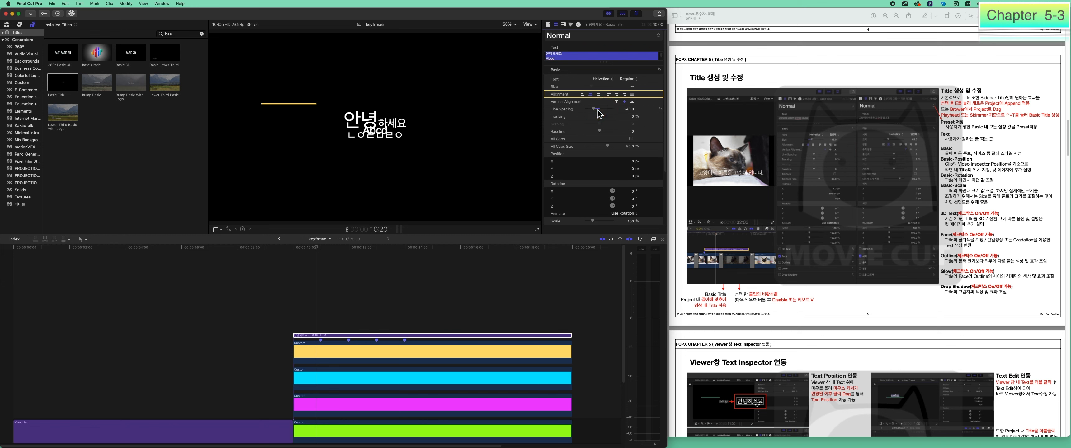
key("super+z")
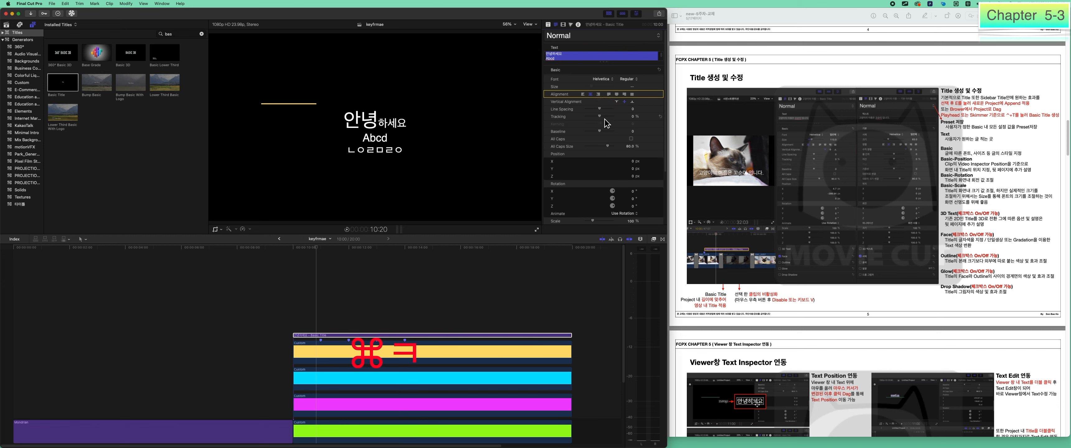
left_click_drag(600, 117, 612, 117)
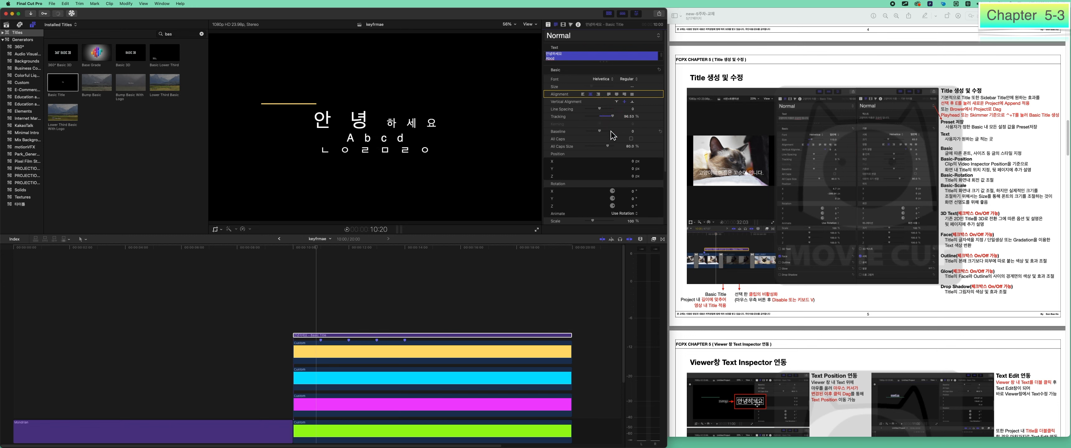
key("super+z")
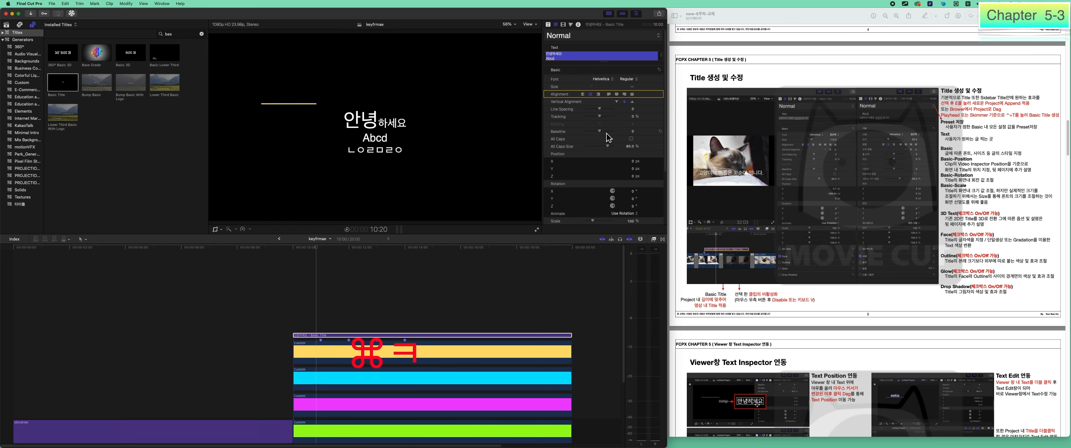
- Select only "하세요" in the first line and raise its baseline to about 42
left_click(557, 57)
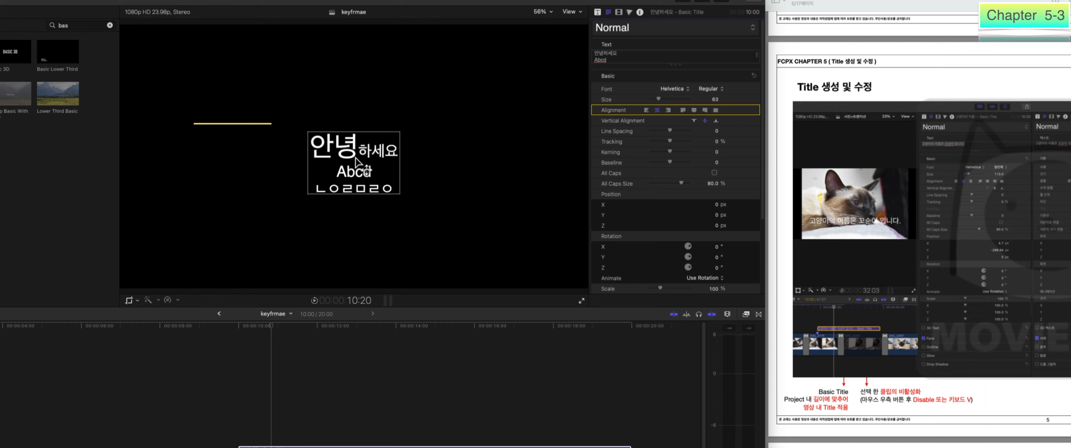
left_click_drag(620, 53, 604, 54)
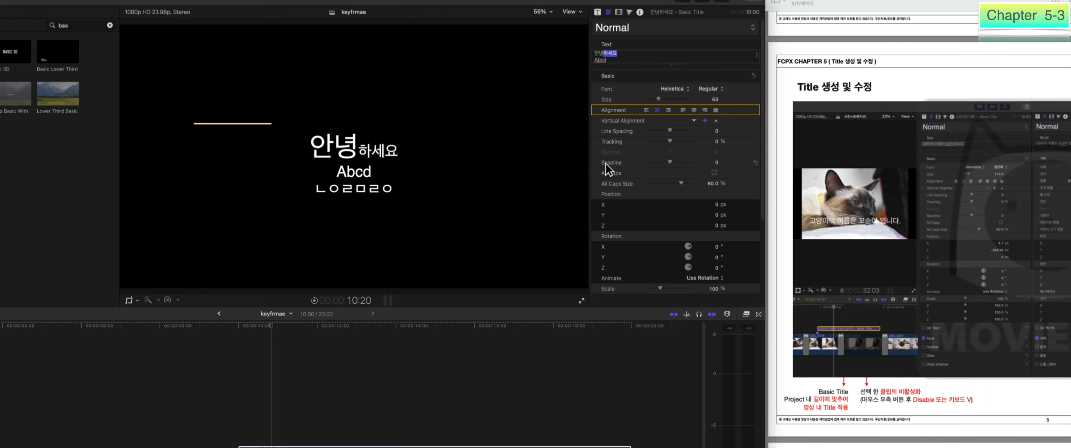
left_click_drag(716, 163, 713, 167)
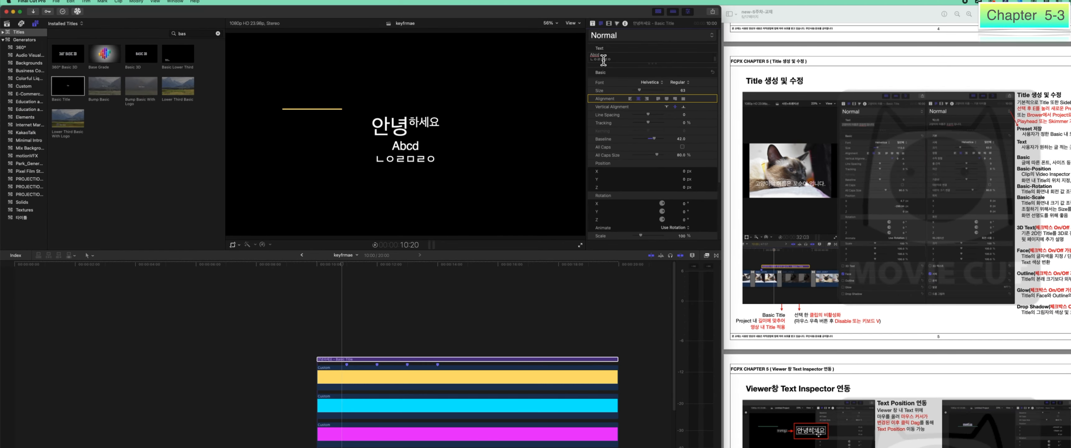
- Turn on All Caps for the "Abcd" line of the title and reduce the All Caps Size to about 57.78%
left_click_drag(616, 61, 585, 54)
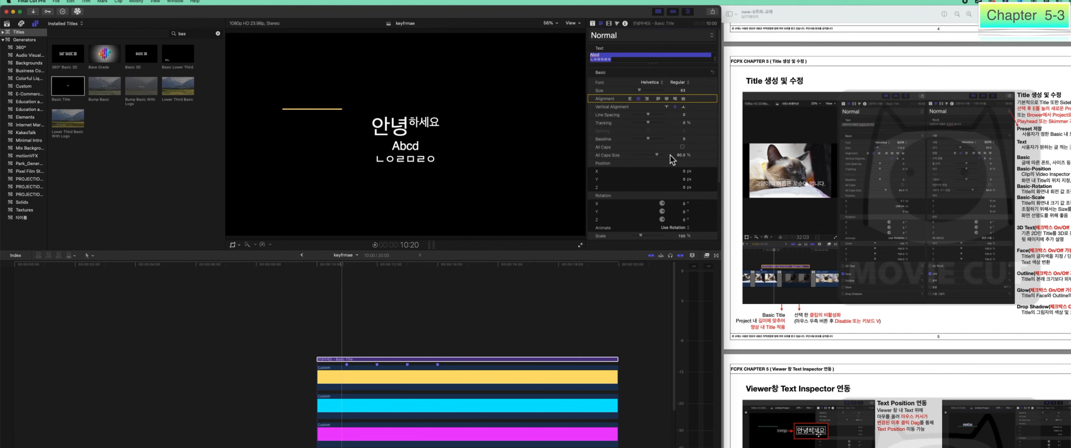
left_click(614, 59)
left_click_drag(615, 59, 566, 51)
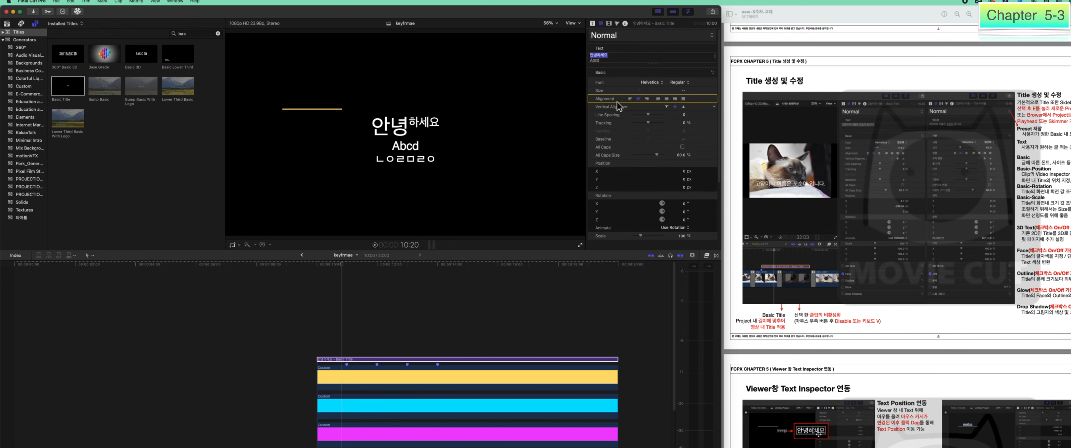
left_click(611, 59)
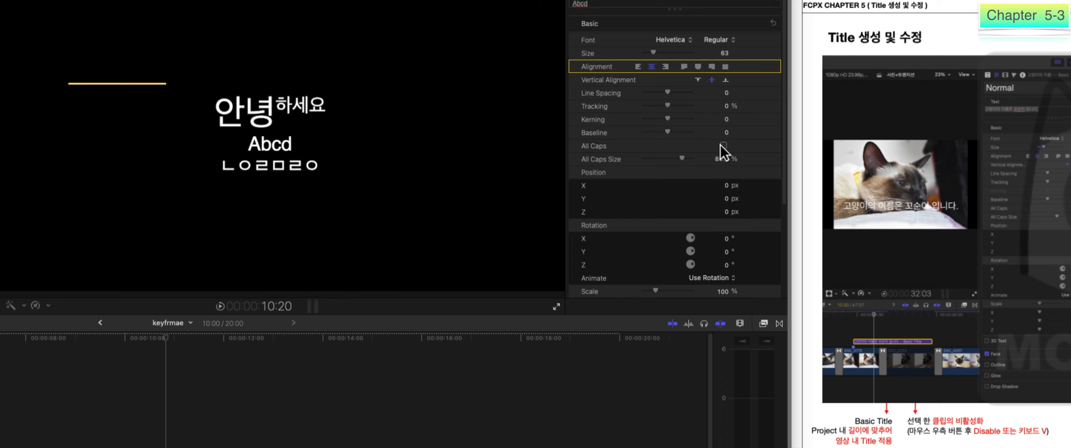
left_click(682, 147)
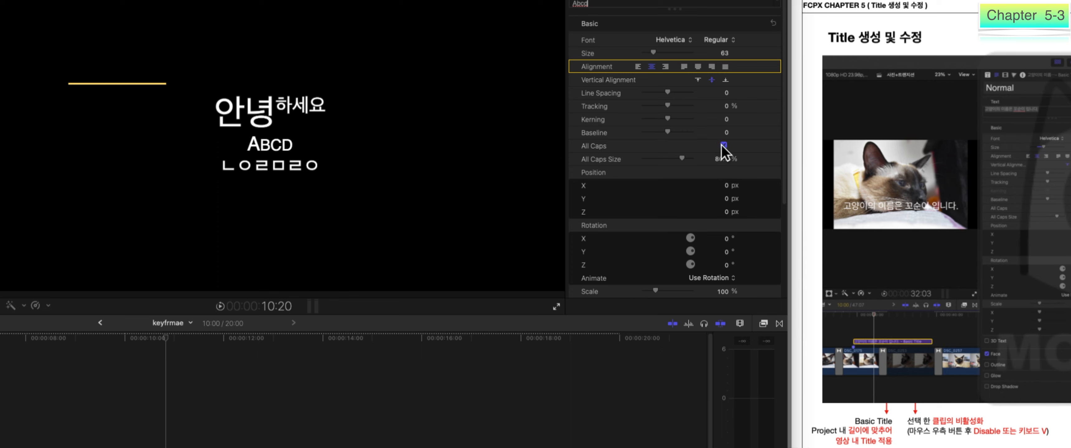
left_click(723, 145)
left_click(722, 145)
left_click(722, 145)
left_click(722, 145)
mouse_move(682, 158)
left_mouse_down()
mouse_move(664, 157)
mouse_move(674, 161)
left_mouse_up()
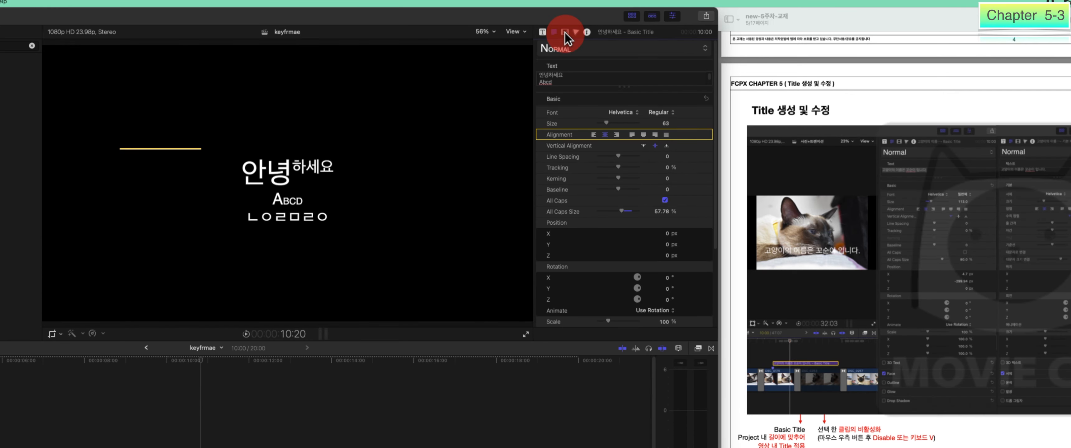
- Compare the clip's Transform settings with the text's own Position settings, and move the title text up about 120 px
left_click(565, 32)
left_click(565, 89)
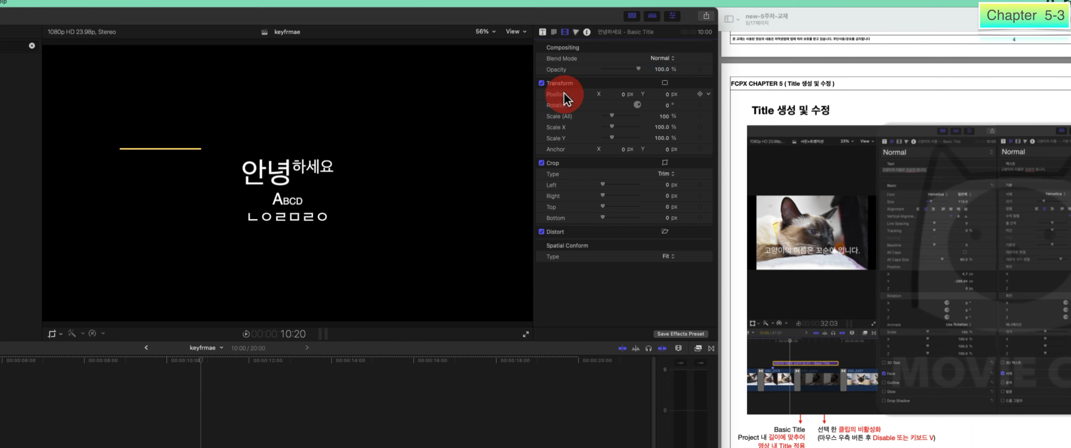
left_click(554, 32)
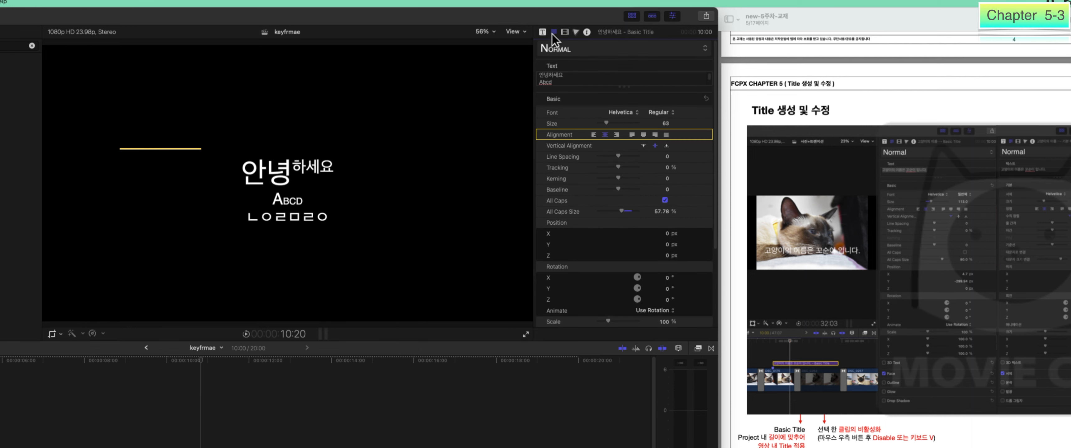
left_click(572, 245)
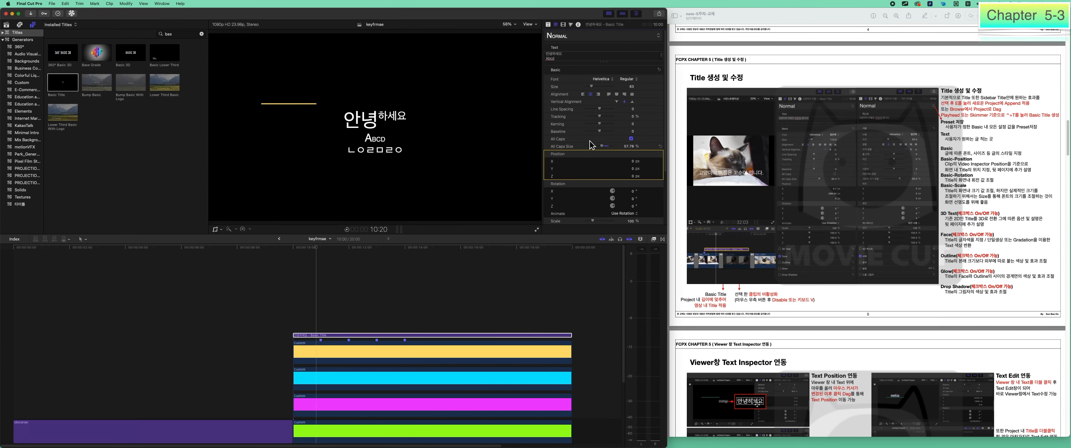
left_click_drag(631, 162, 633, 162)
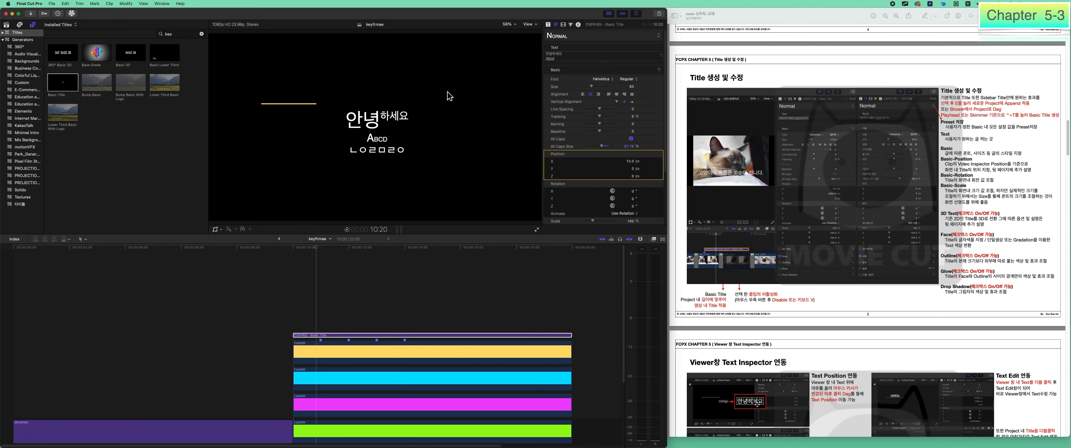
left_click_drag(379, 145, 378, 124)
- Try to move the title text with the viewer's Transform controls active, and undo the change
left_click(221, 229)
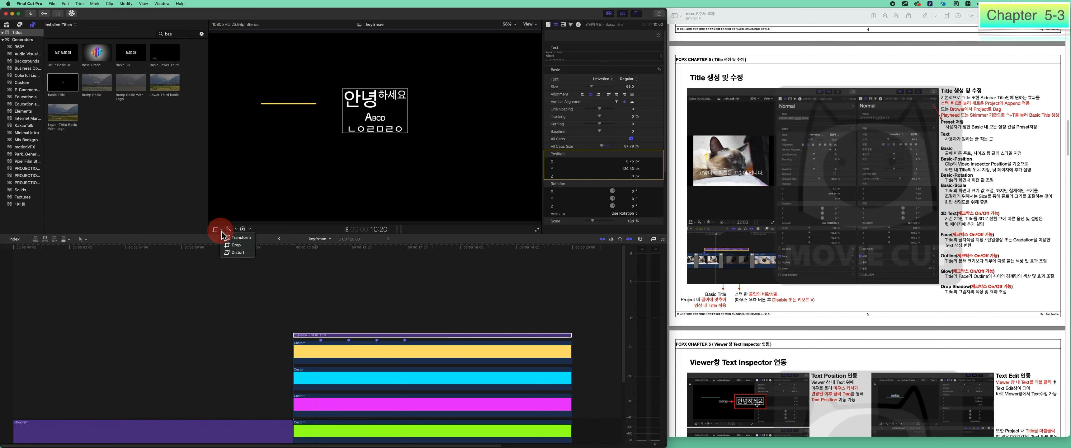
left_click(228, 238)
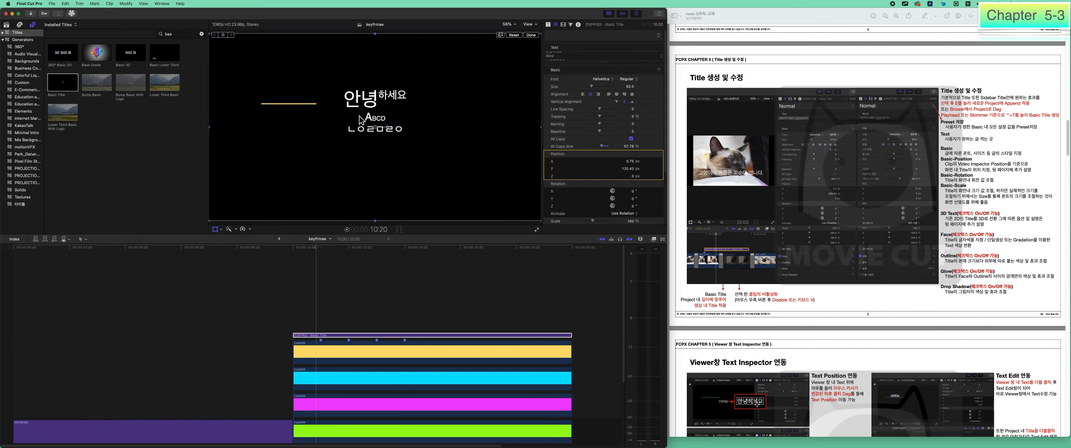
left_click_drag(367, 115, 356, 142)
key("super+z")
left_click(578, 159)
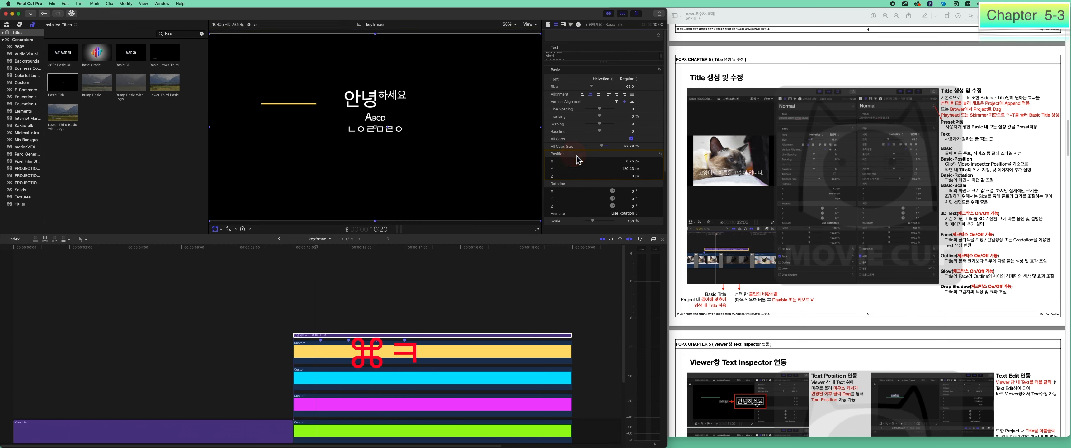
- Shift the title text slightly to the right with its text Position X, and check the clip's Transform position for comparison
left_click_drag(632, 161, 631, 161)
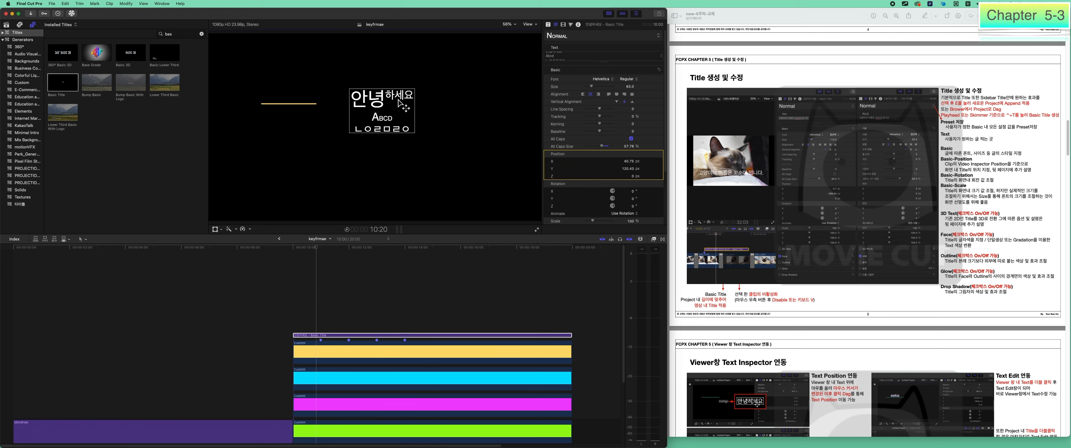
left_click(562, 161)
left_click(563, 24)
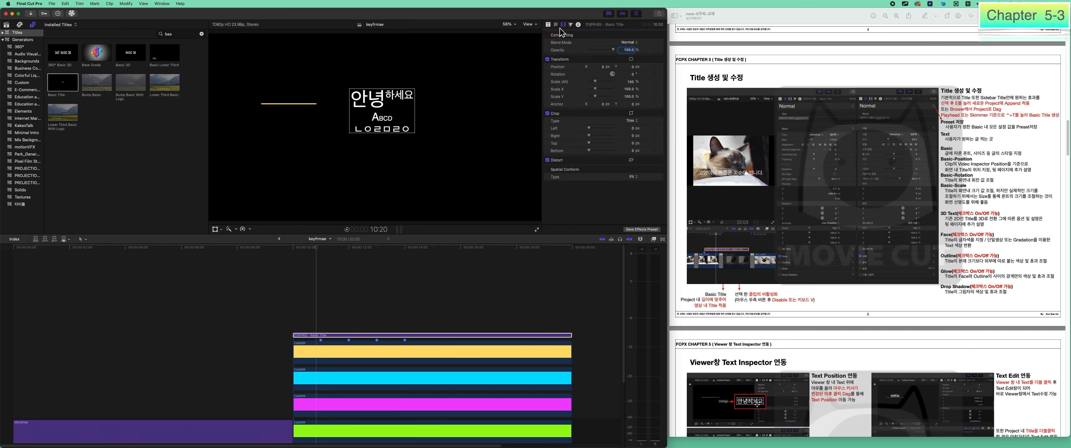
left_click(555, 24)
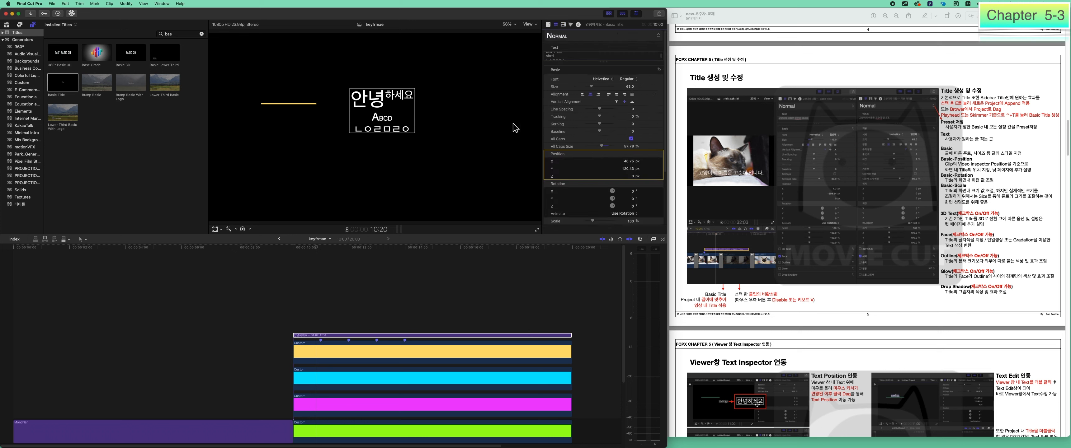
- Try rotating the title text around its axes and undo the rotations
scroll(587, 168, "down", 1)
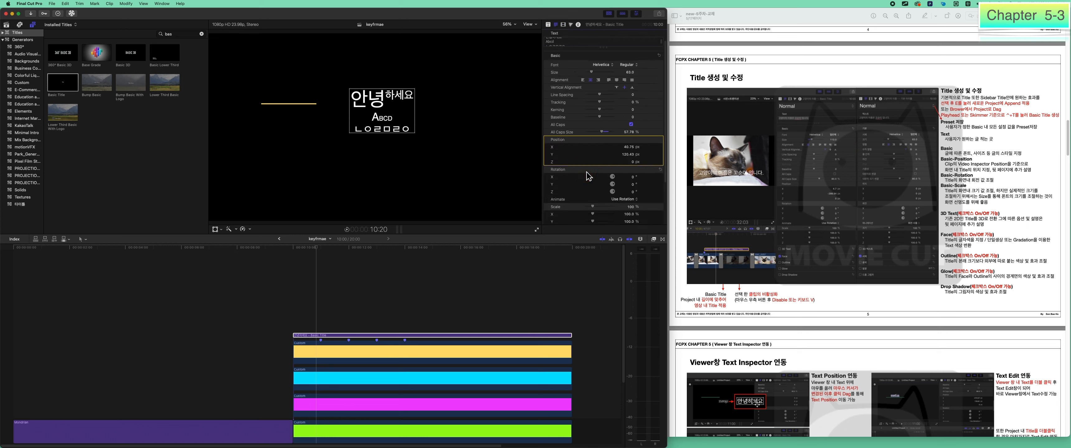
scroll(583, 177, "down", 3)
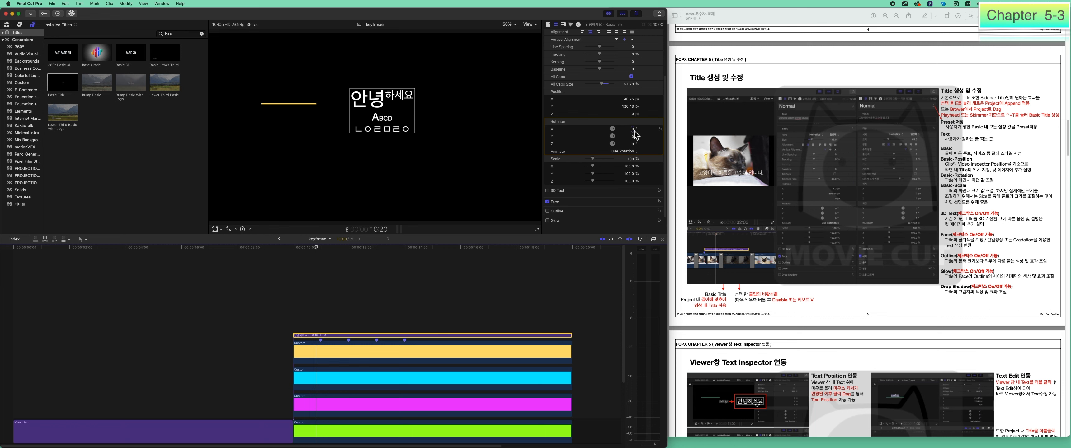
left_click_drag(632, 129, 633, 144)
key("super+z")
key("super+z")
key("super+z")
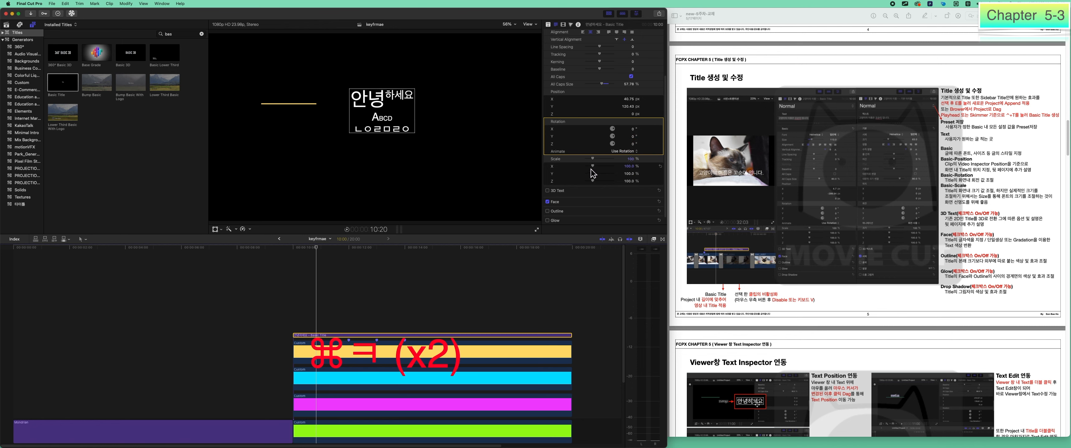
- Try scaling the title text up to 400% on all axes and undo the change
left_click(573, 160)
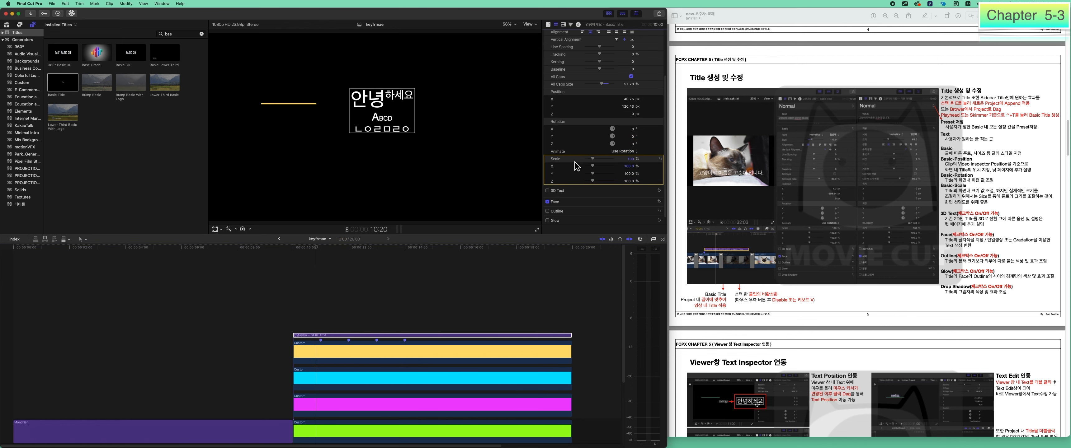
left_click_drag(622, 168, 644, 170)
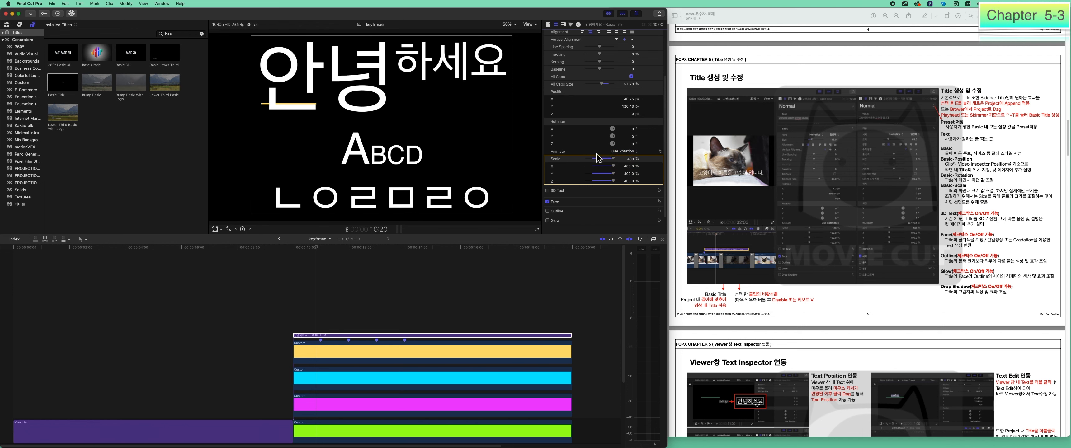
key("super+z")
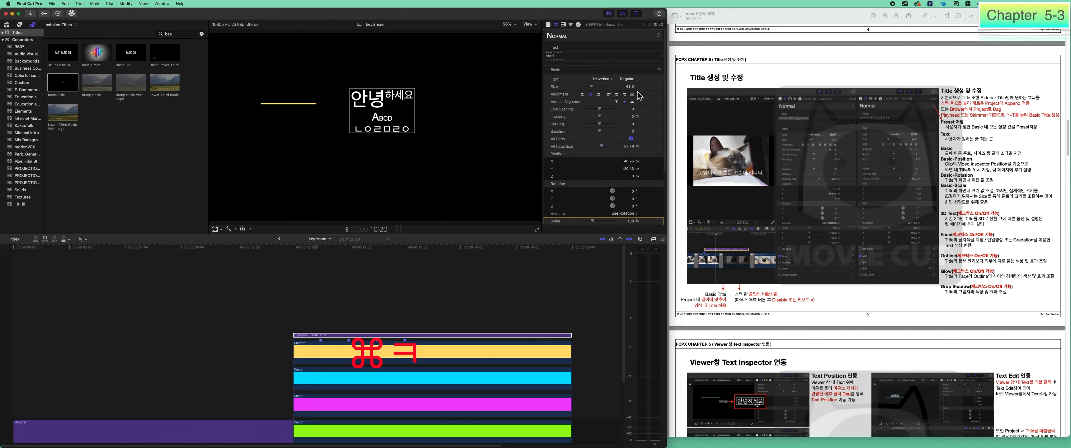
scroll(628, 183, "down", 4)
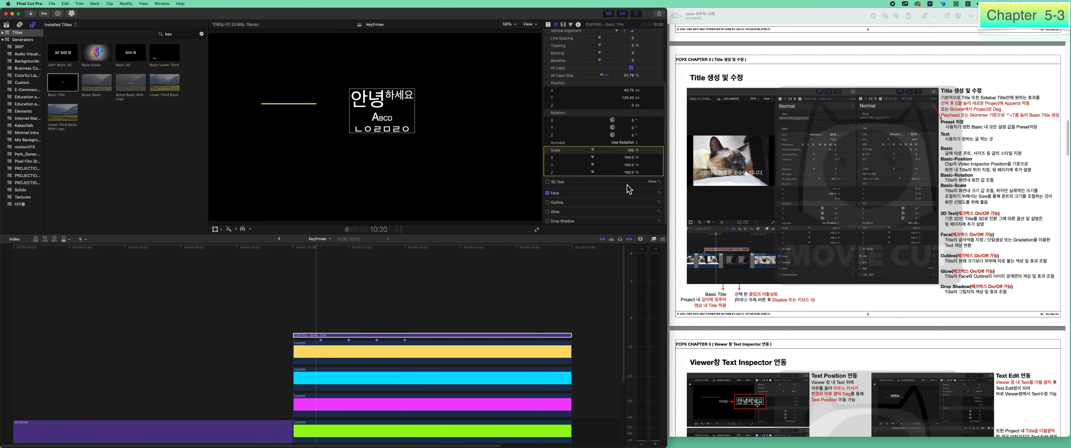
- Select the Basic Title clip, park the playhead at 12:00 and move its text down and to the right in the viewer
scroll(825, 216, "down", 10)
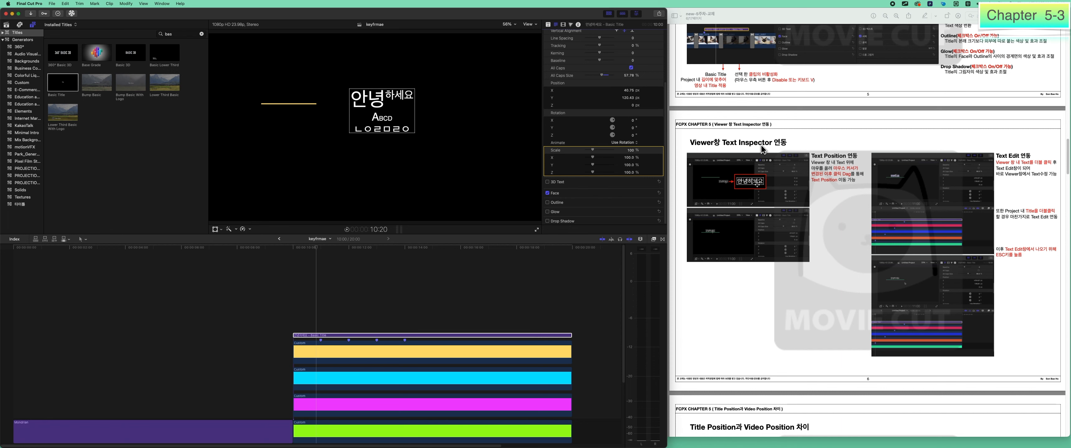
left_click(361, 287)
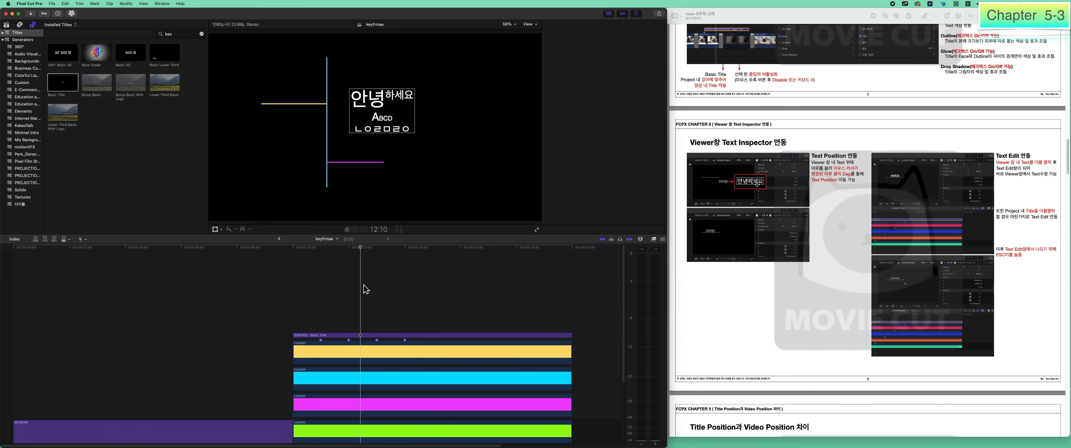
left_click(336, 397)
left_click(349, 342)
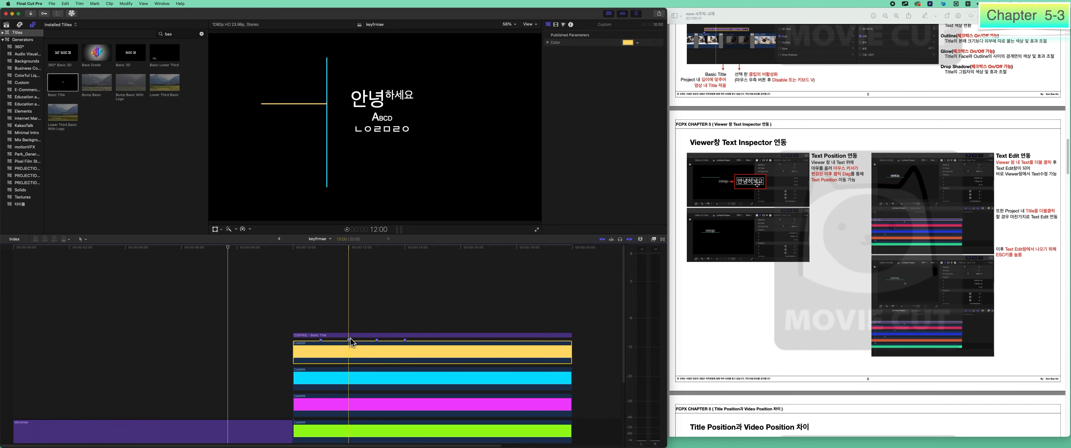
left_click(347, 334)
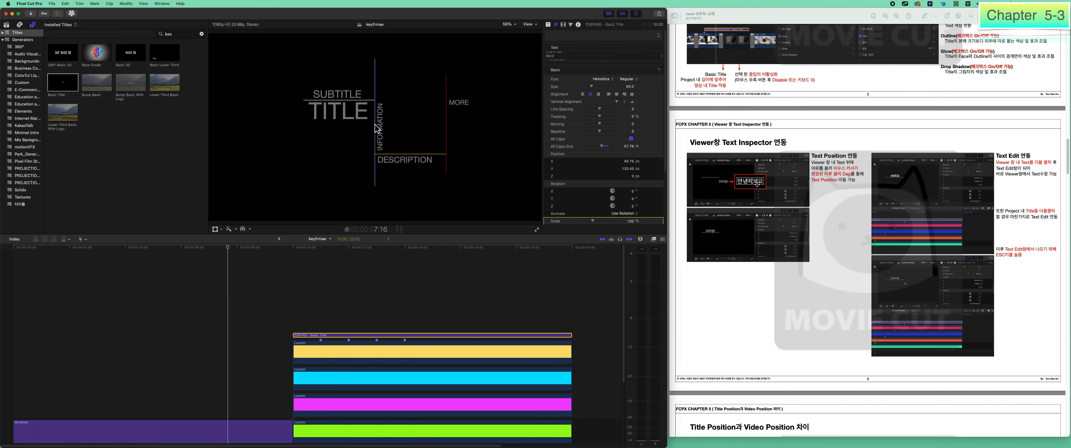
left_click(355, 240)
left_click_drag(389, 121, 418, 145)
- Move the title text partly beyond the left edge of the frame, to about X -879 px
scroll(822, 242, "down", 10)
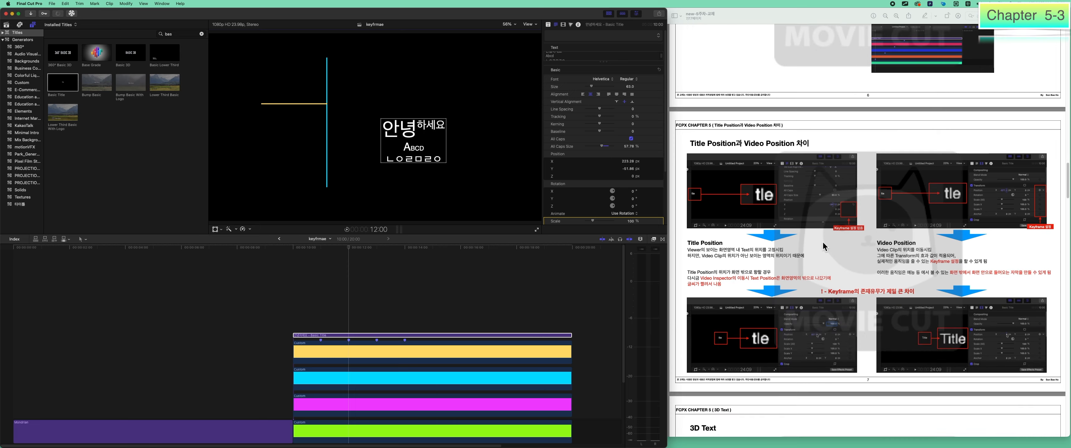
scroll(822, 242, "up", 2)
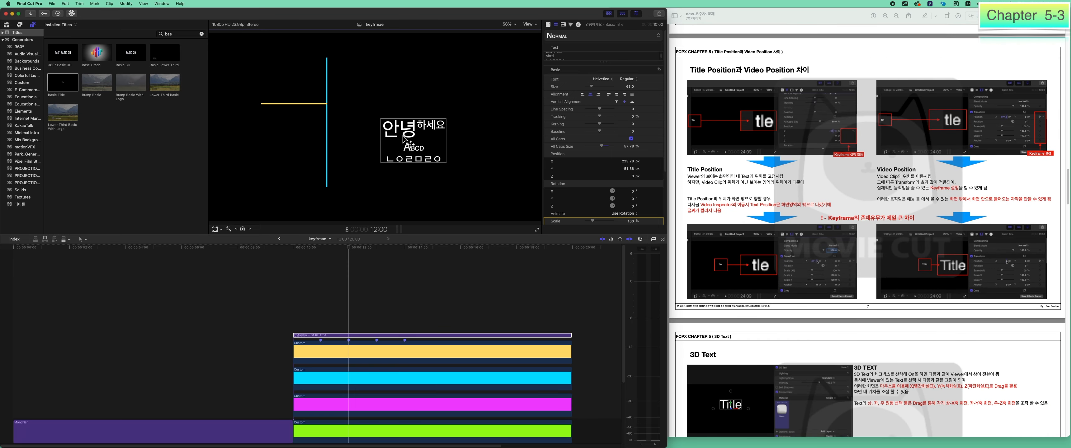
left_click_drag(403, 138, 212, 98)
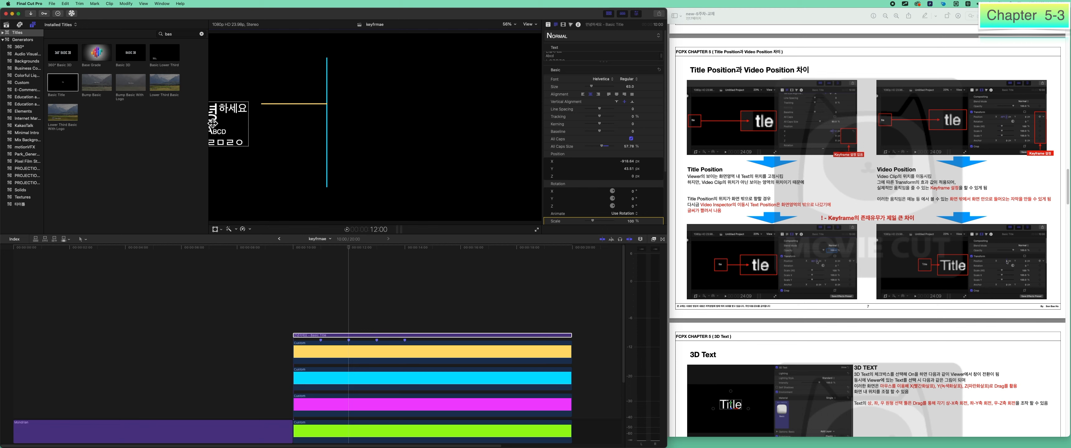
- Try shifting the title clip to the right with the video Transform Position X, to about 445 px
left_click(563, 24)
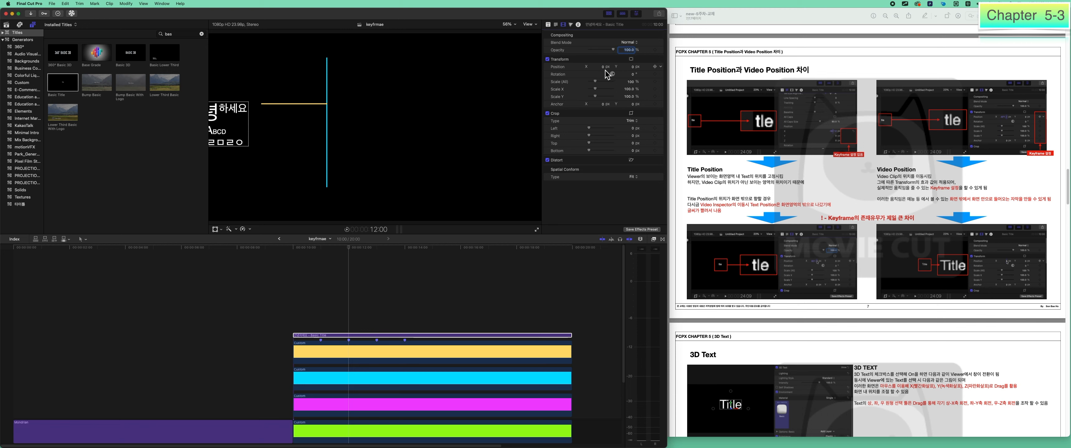
left_click_drag(601, 67, 606, 68)
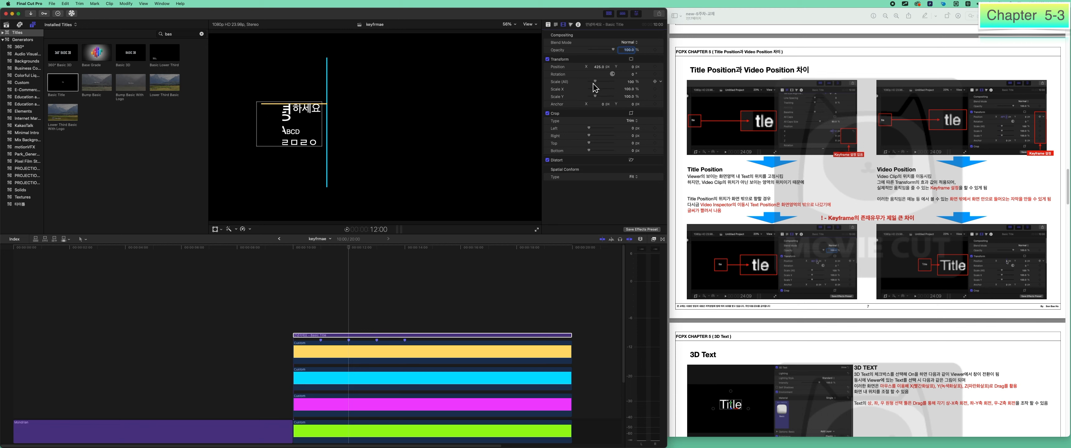
left_click(661, 67)
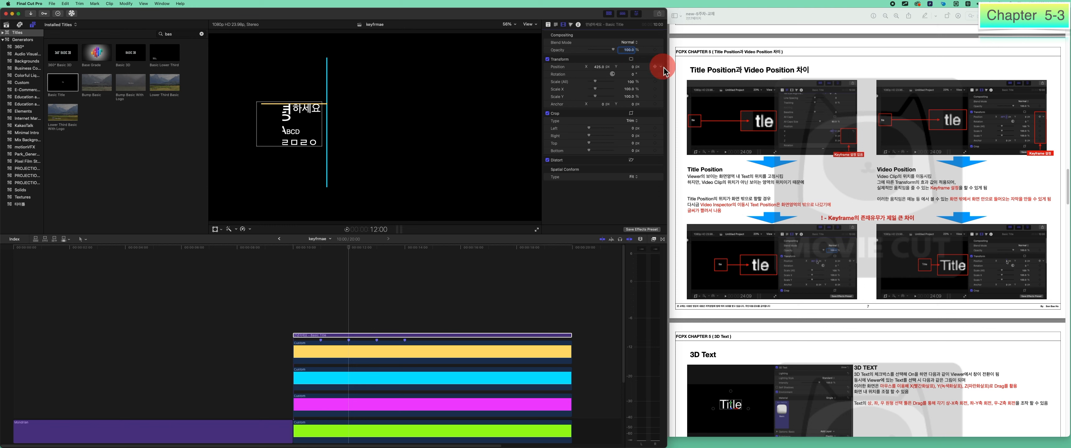
left_click(668, 71)
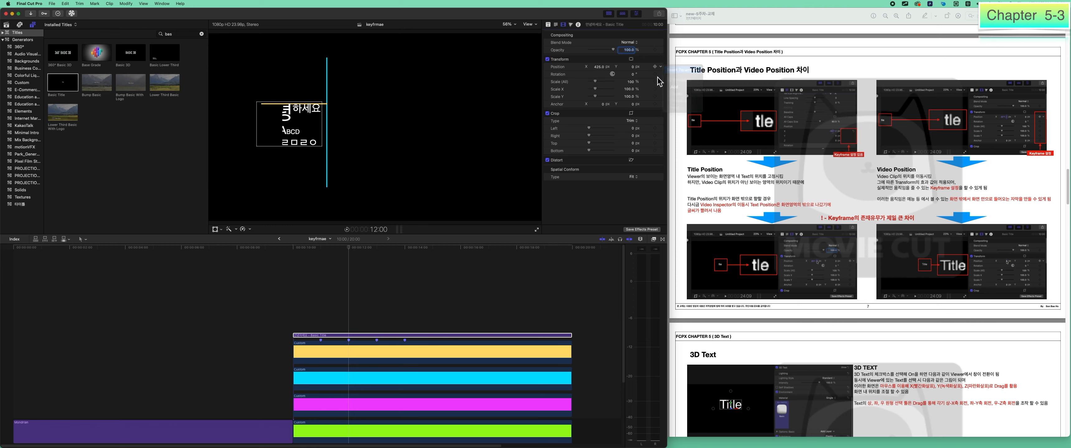
- Move the title text back inside the frame, just to the right of the vertical blue line
left_click(555, 24)
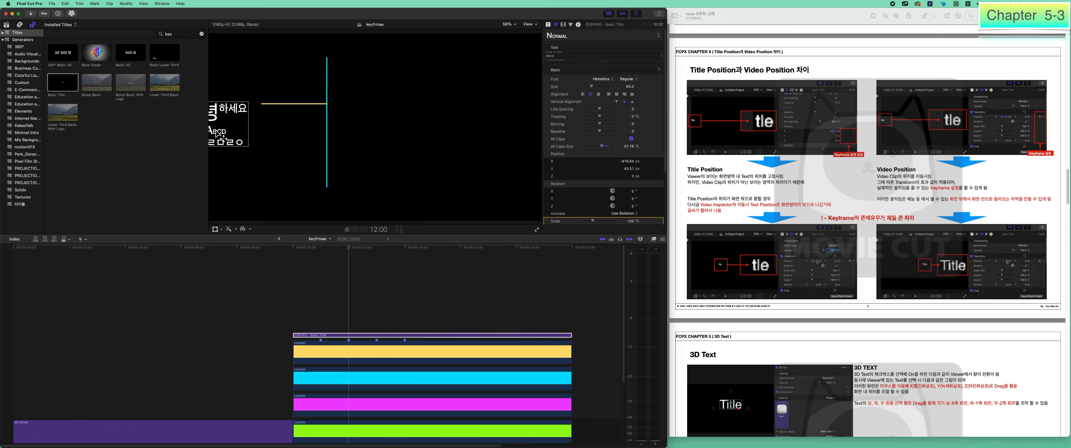
left_click_drag(217, 133, 371, 124)
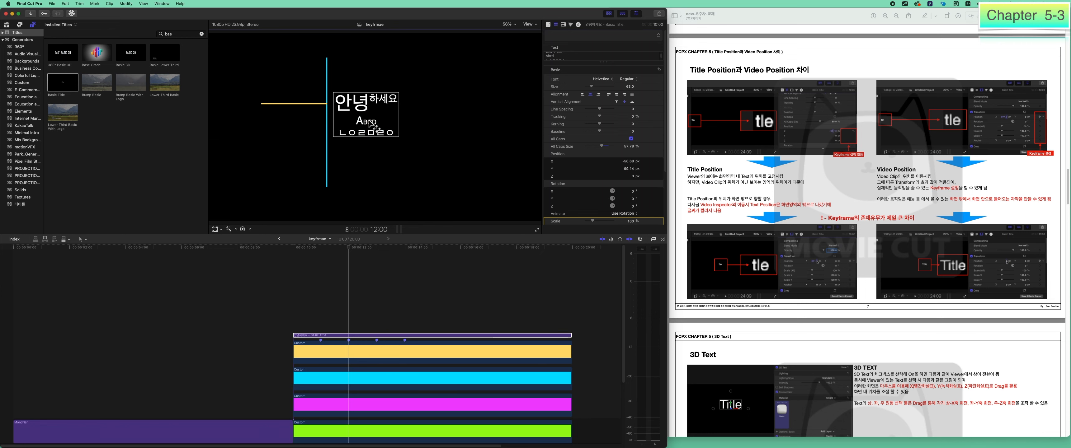
- Select letters of the title's ABCD line for text editing in the viewer and leave text editing with the title object selected
double_click(370, 122)
double_click(365, 115)
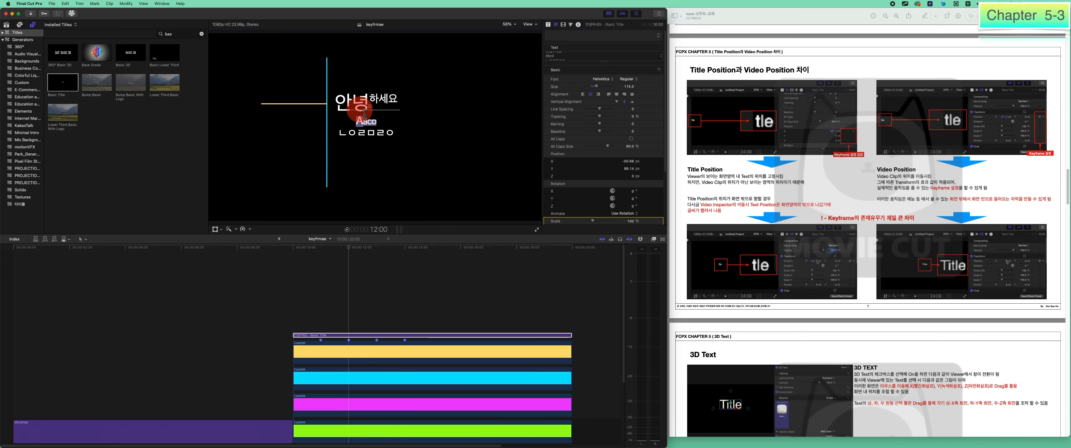
left_click(364, 122)
left_click_drag(373, 123, 363, 121)
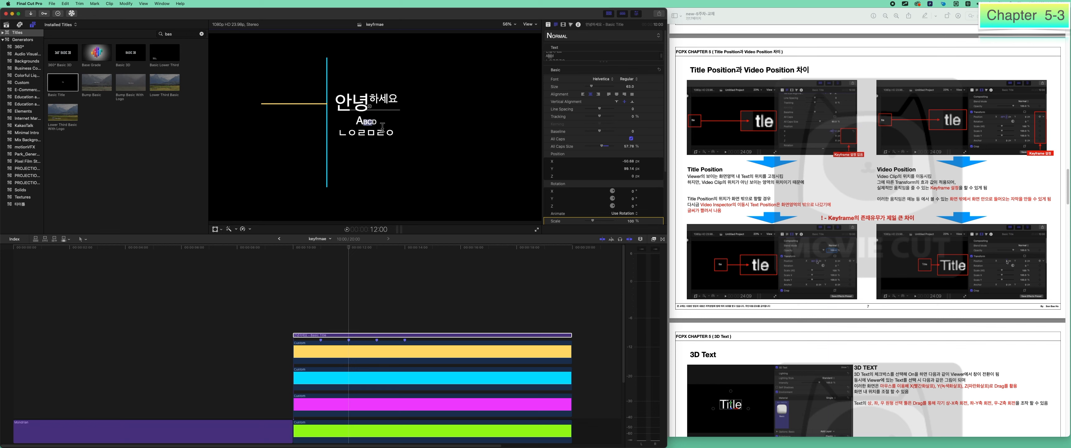
key("Escape")
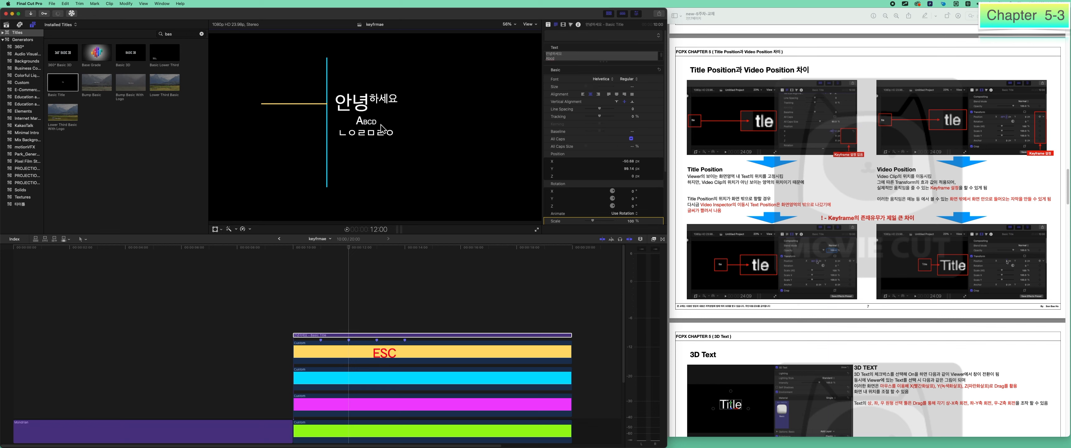
left_click(382, 128)
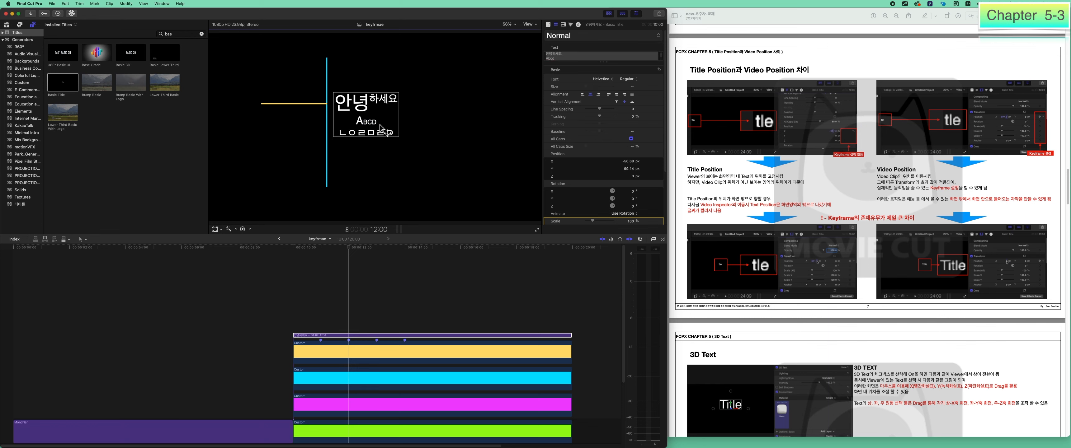
- Turn on 3D Text for the title, show its options and set Depth to about 77
scroll(876, 267, "down", 5)
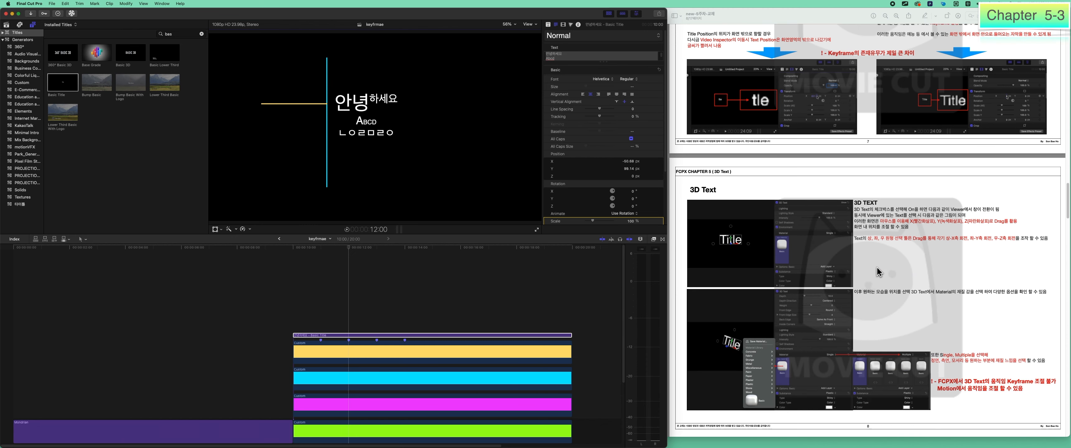
scroll(877, 267, "down", 1)
scroll(585, 186, "down", 3)
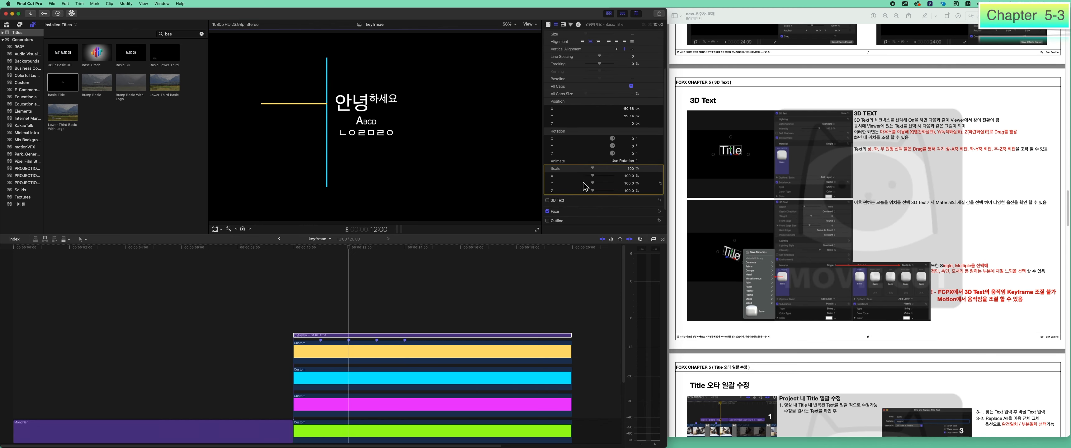
scroll(557, 204, "down", 1)
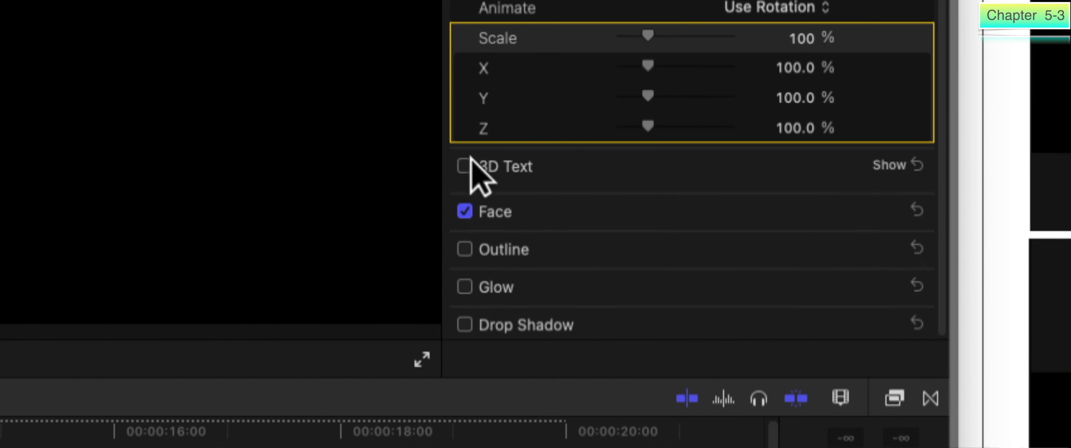
left_click(465, 166)
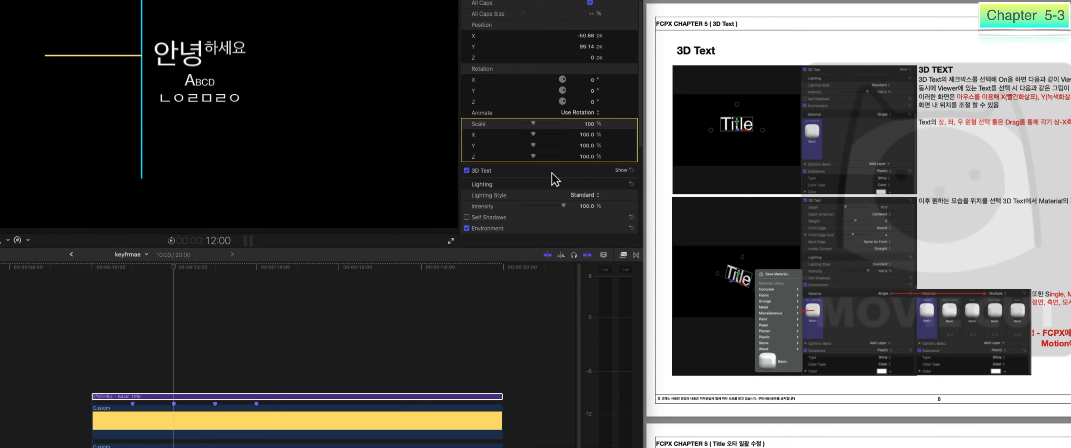
left_click(617, 172)
scroll(614, 173, "down", 2)
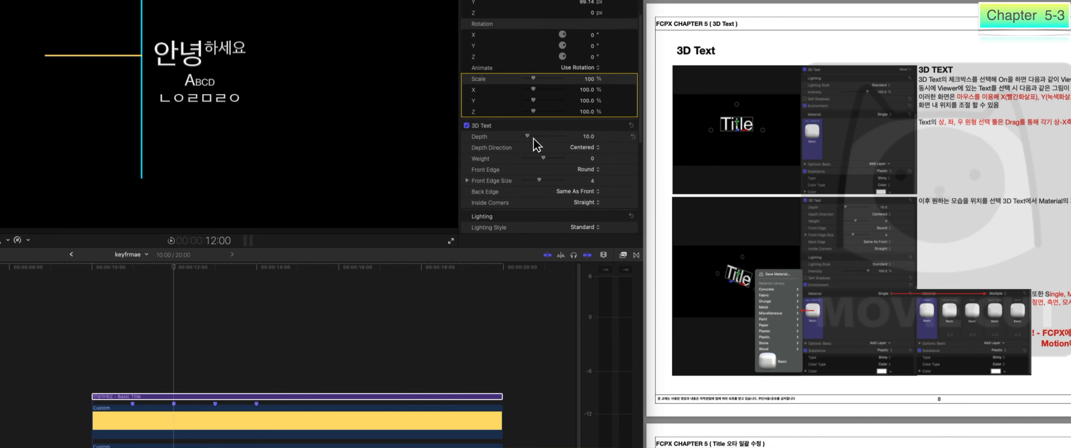
left_click_drag(542, 137, 554, 139)
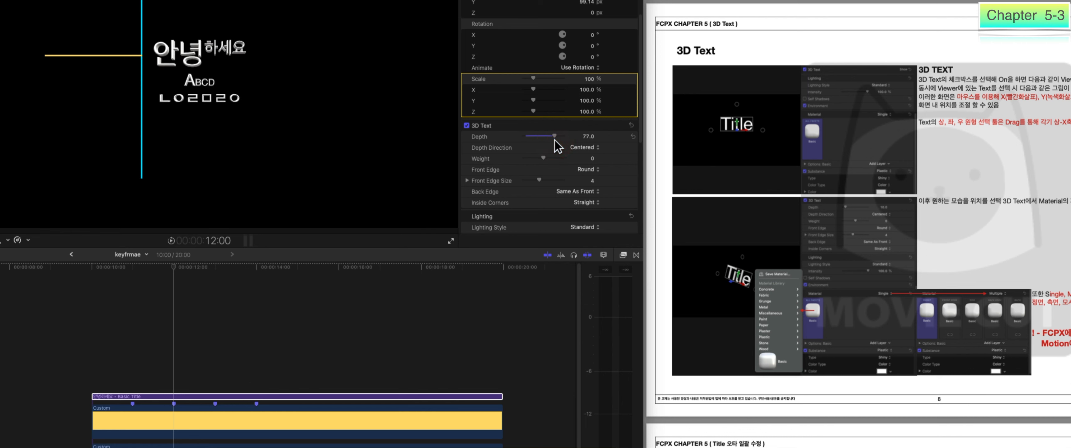
- Rotate the 3D title about its Y axis to about 24.2° in the viewer and reduce its Depth to 30
left_click(204, 81)
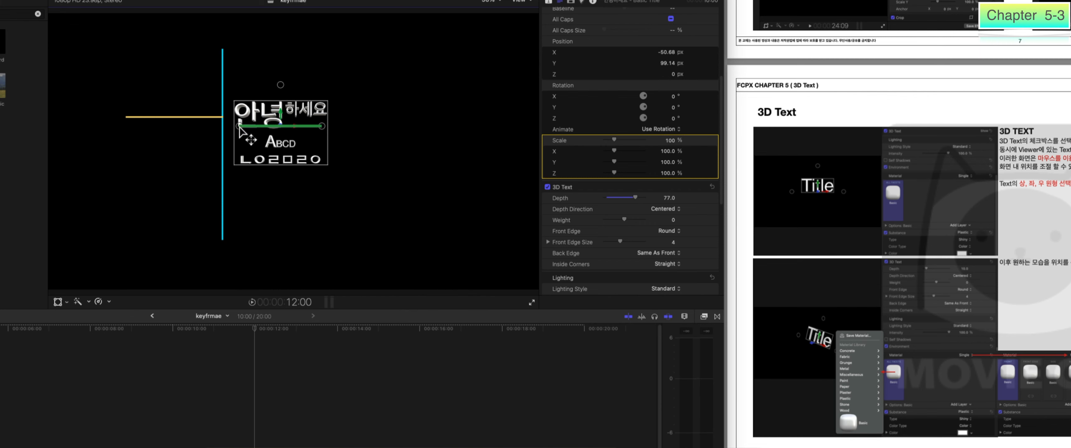
left_click_drag(239, 125, 252, 133)
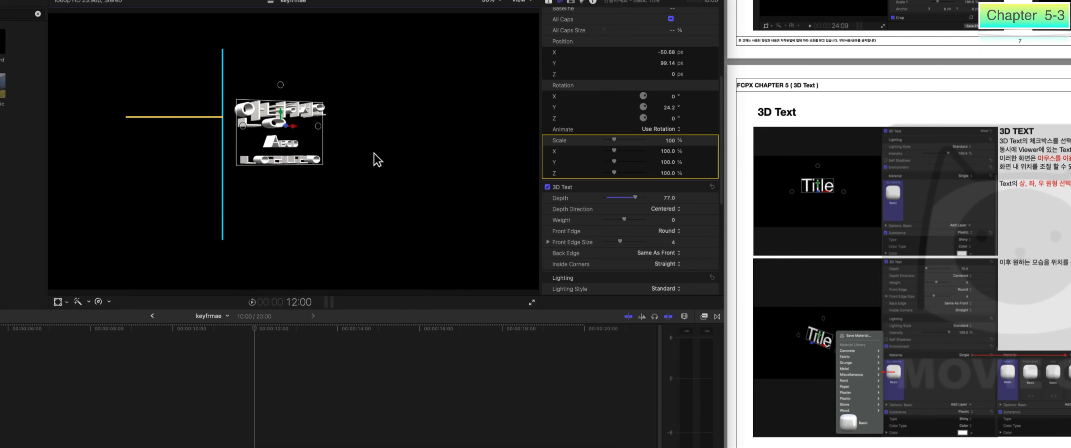
left_click(616, 197)
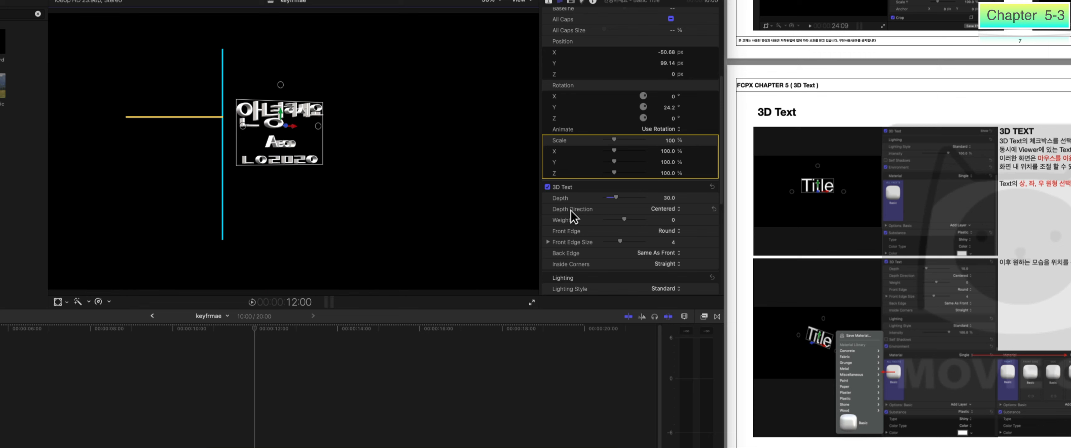
- Try the Aluminum Foil material from the Metal library on all facets of the 3D title
scroll(571, 221, "down", 3)
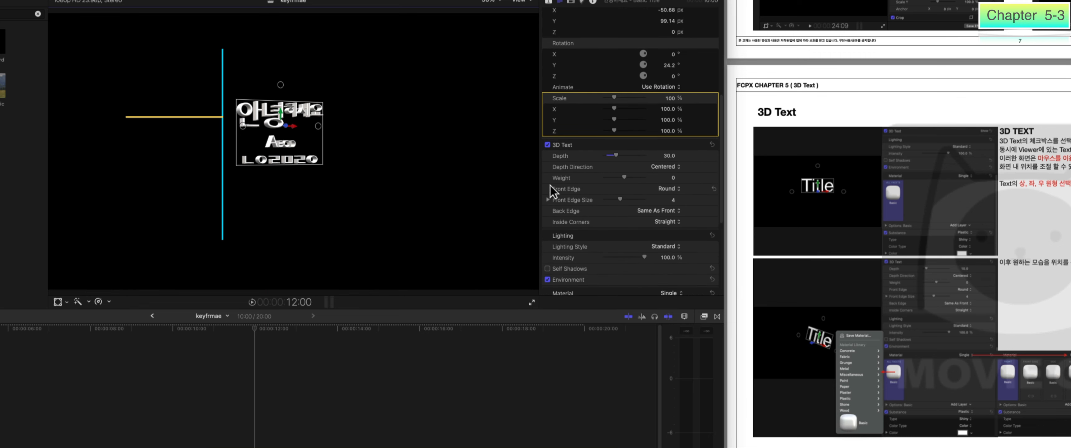
scroll(588, 225, "down", 2)
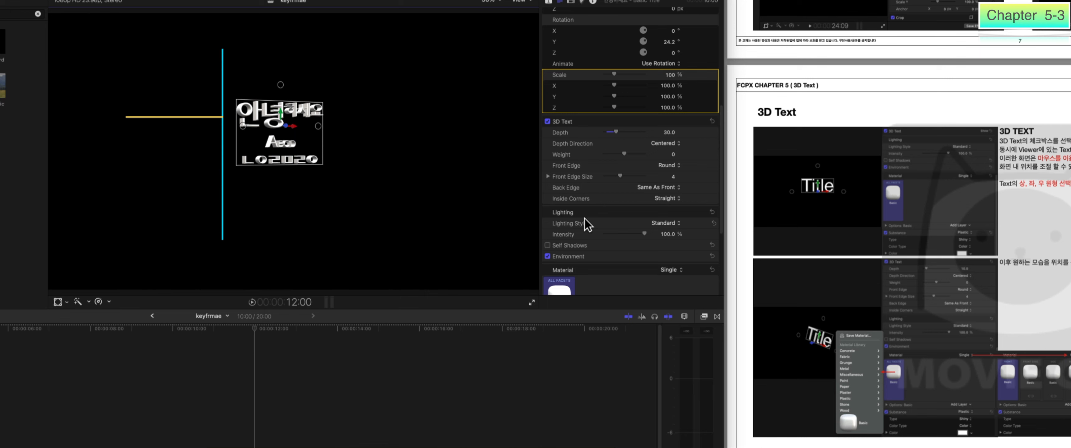
scroll(584, 217, "down", 2)
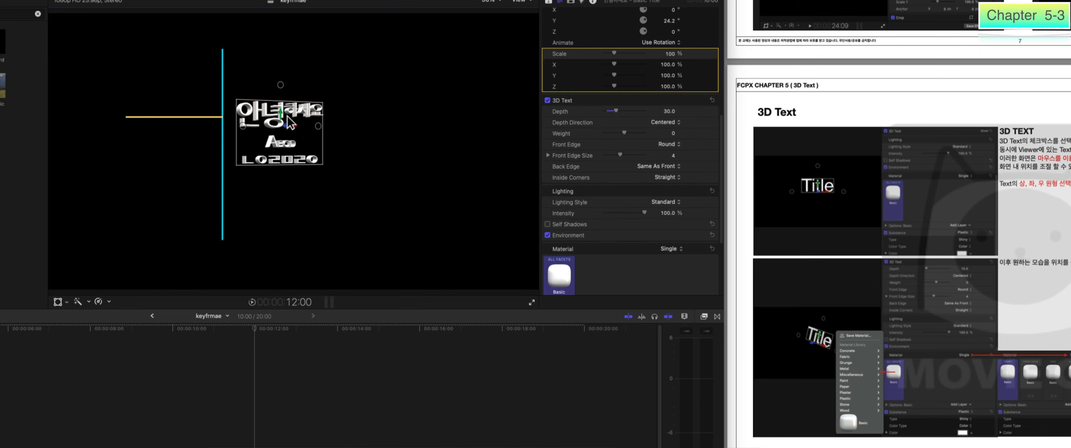
scroll(572, 226, "down", 2)
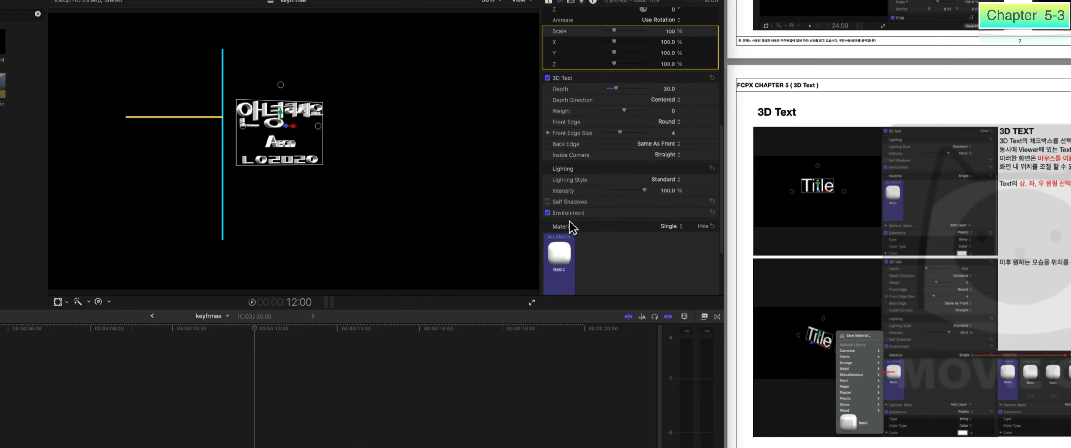
scroll(569, 221, "down", 8)
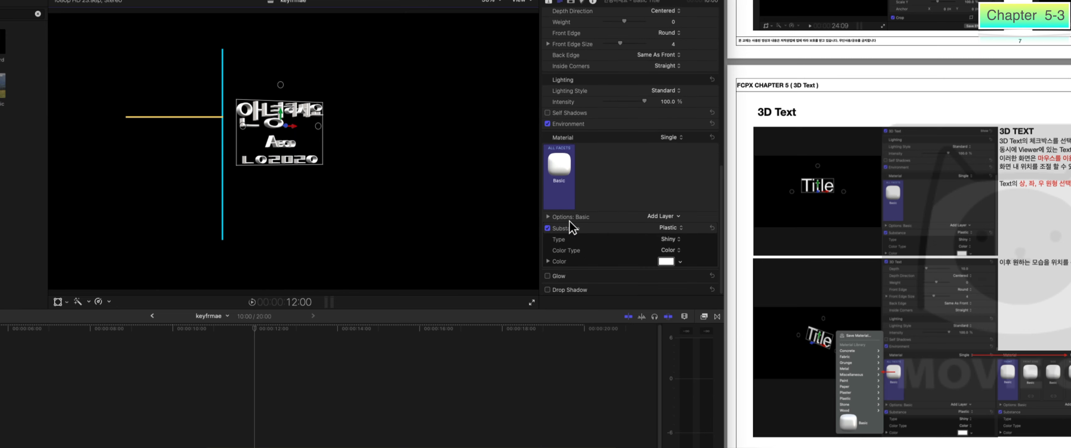
scroll(893, 217, "down", 3)
scroll(893, 216, "down", 3)
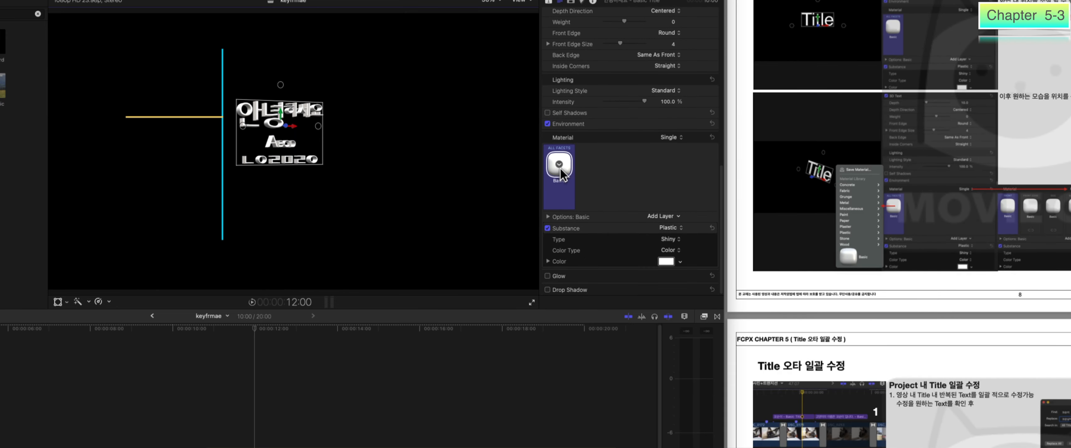
left_click(557, 166)
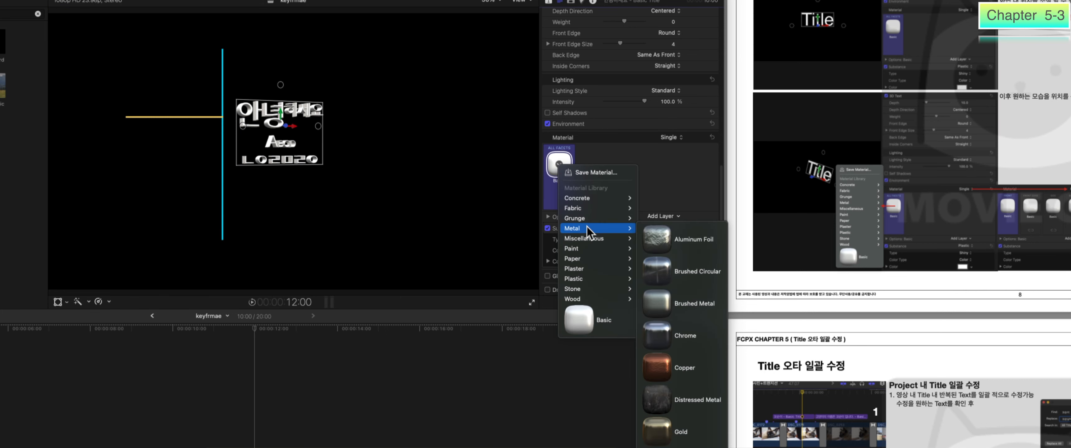
mouse_move(589, 239)
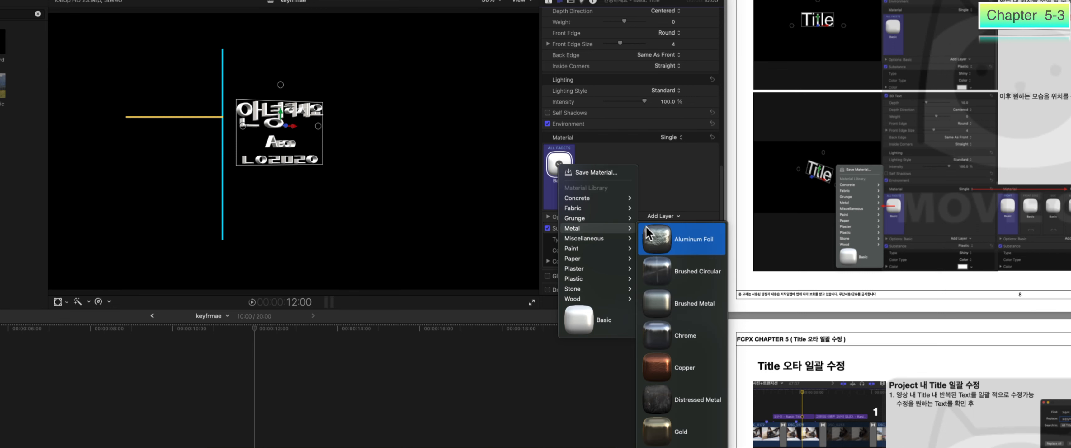
left_click(648, 229)
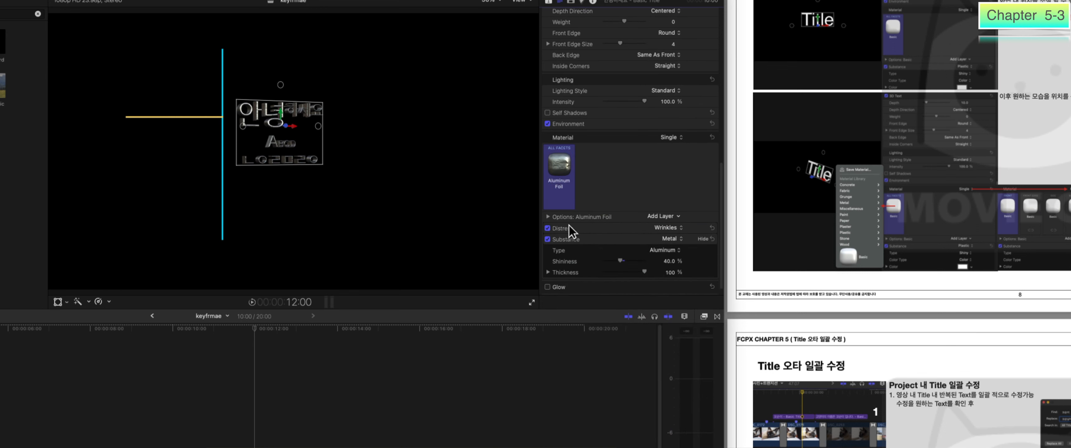
- Return the 3D title's material to Basic and switch Material from Single to Multiple for separate facets
left_click(559, 151)
left_click(587, 298)
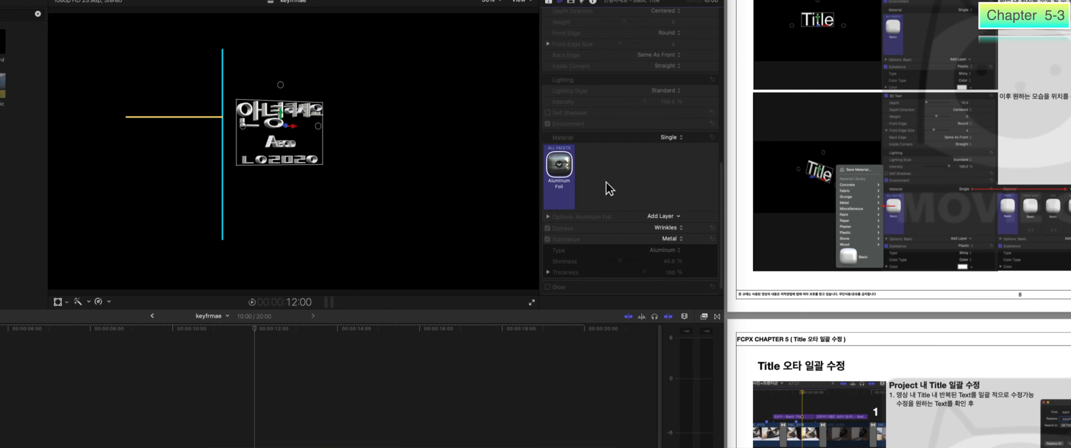
left_click(673, 138)
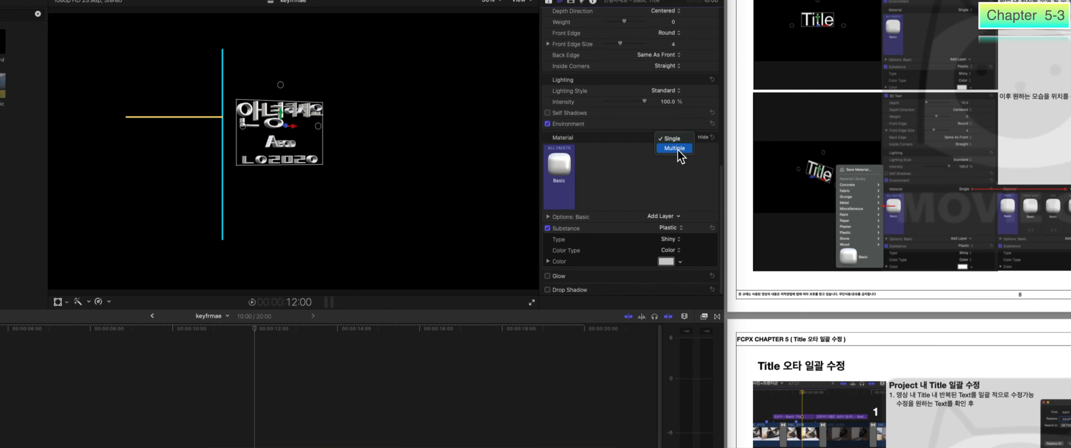
left_click(677, 149)
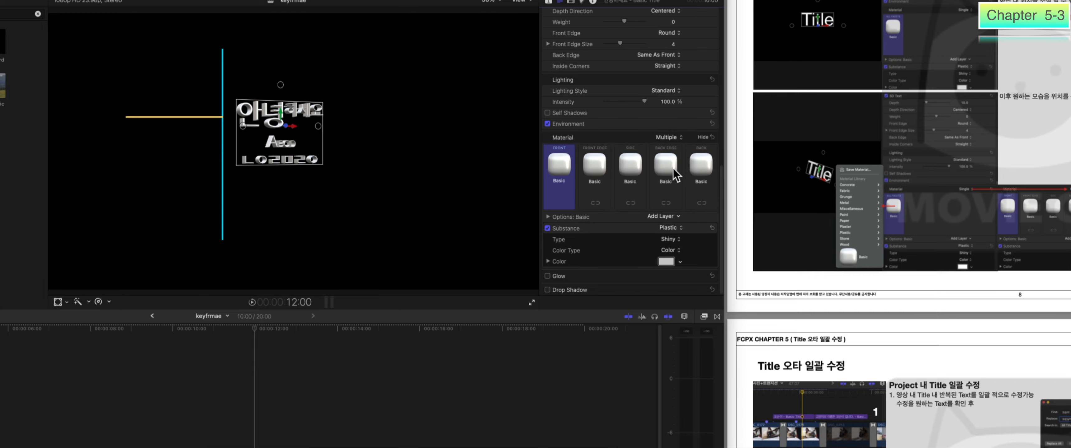
mouse_move(673, 168)
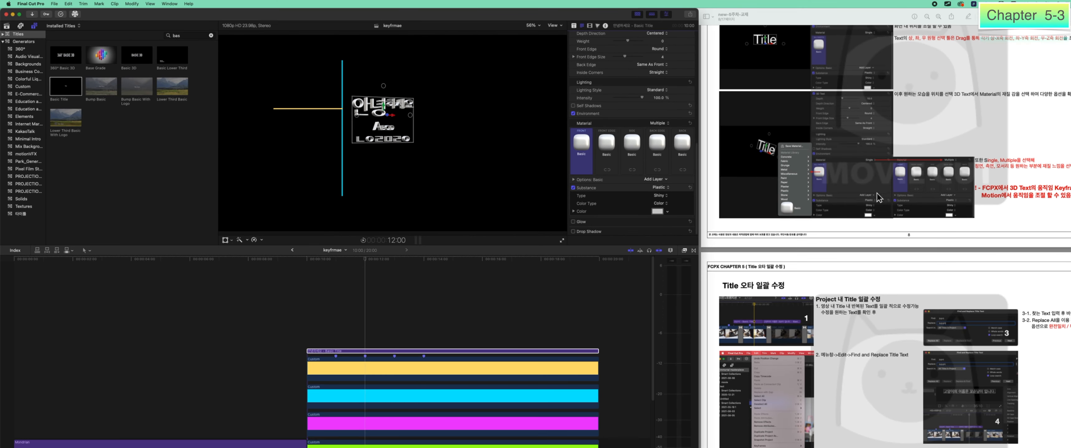
- Look through the course PDF pages on 3D Text, bulk title correction, overlays, and Title Position versus Video Position
scroll(877, 193, "down", 6)
scroll(877, 193, "up", 8)
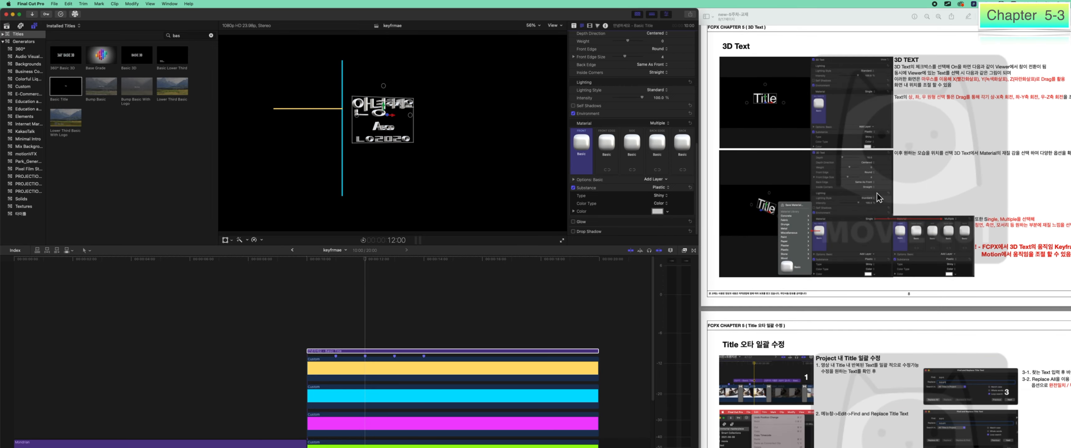
scroll(876, 193, "down", 10)
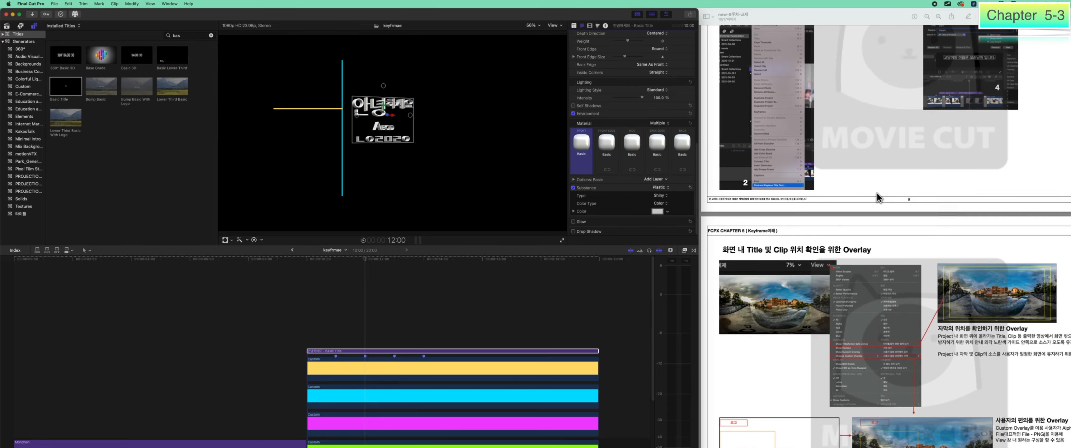
scroll(876, 193, "up", 6)
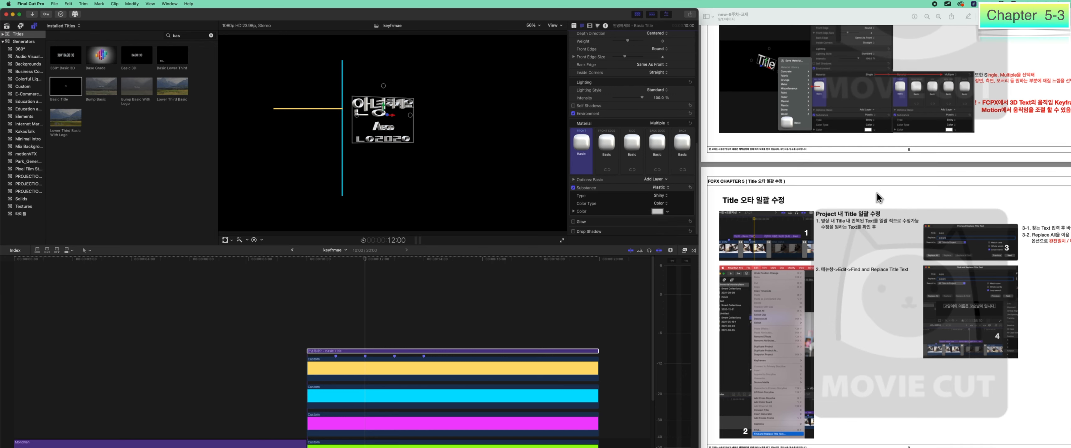
scroll(877, 193, "up", 5)
scroll(877, 193, "down", 3)
scroll(877, 193, "up", 2)
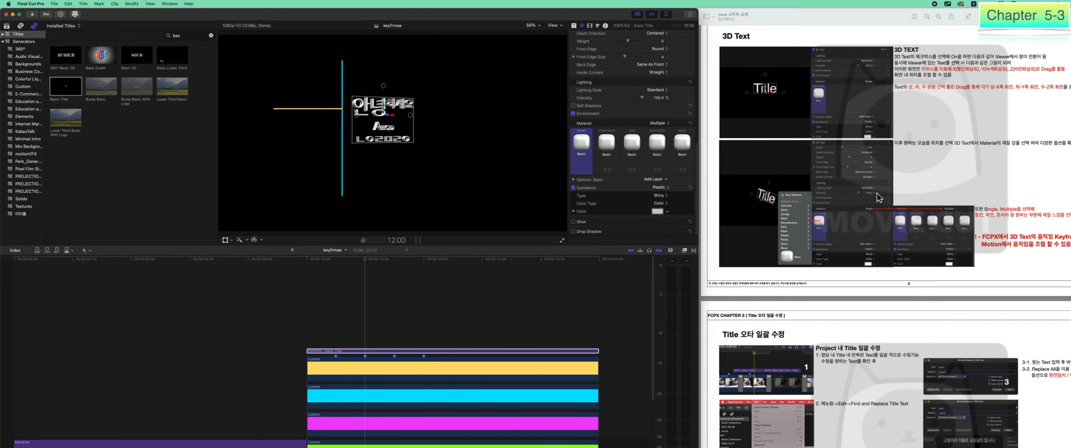
scroll(876, 193, "down", 4)
scroll(876, 193, "up", 4)
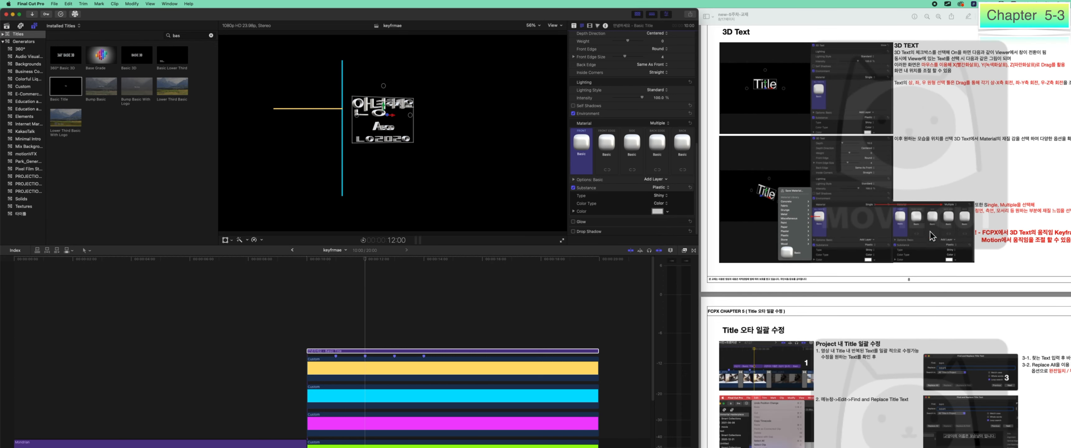
scroll(852, 236, "up", 10)
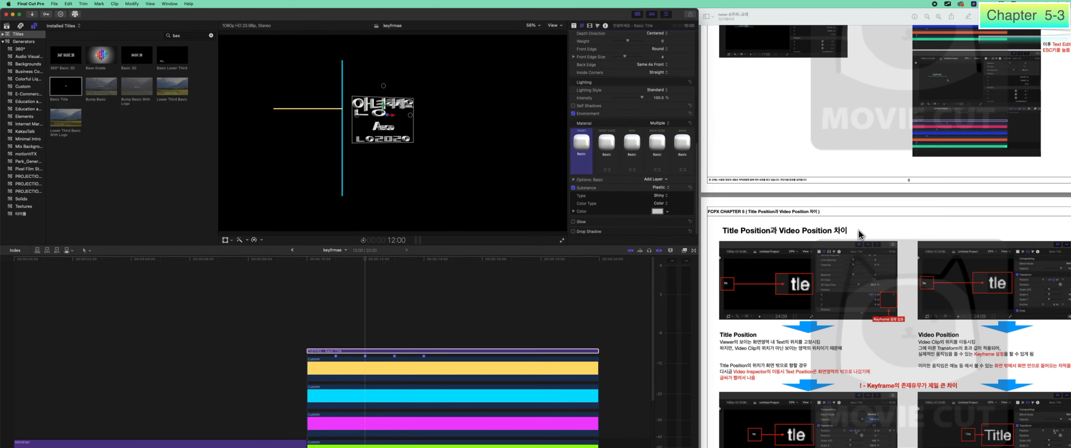
scroll(858, 230, "up", 5)
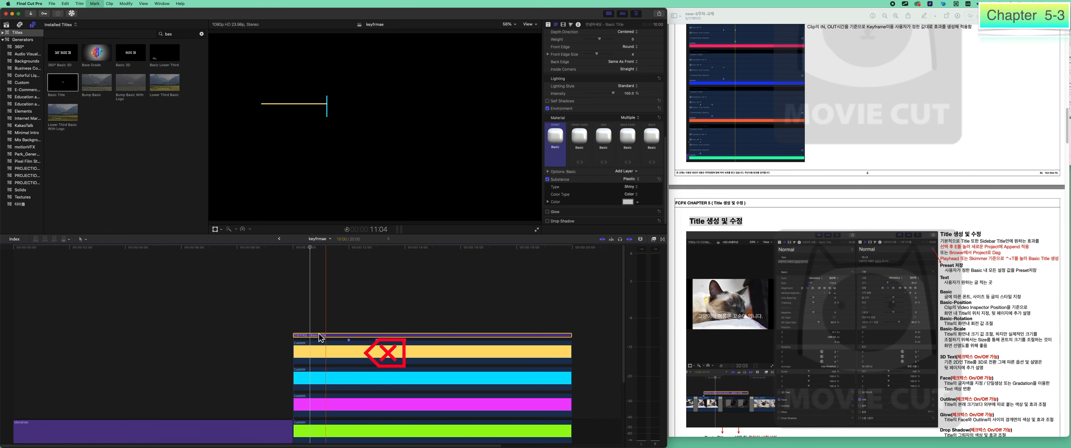
- Replace the deleted title clip with a new default Basic Title above the yellow clip and park the playhead near 13:07
key("ctrl+t")
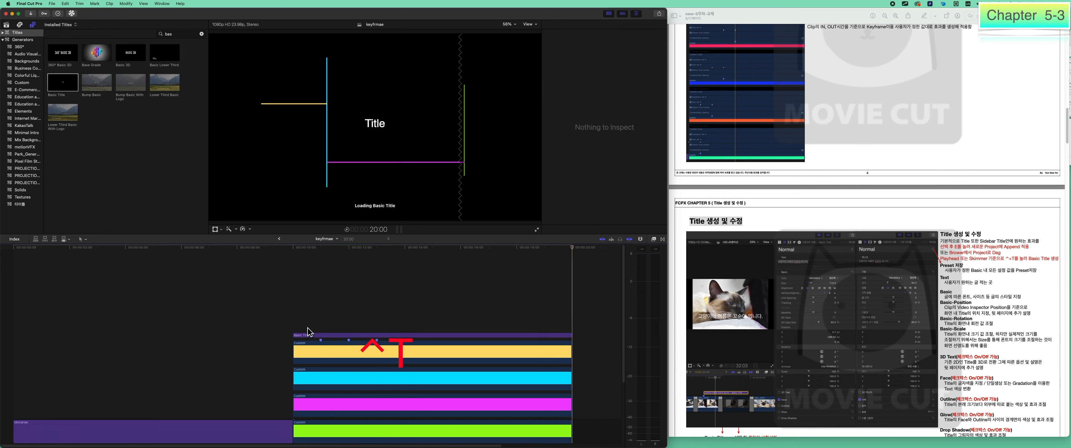
left_click(380, 316)
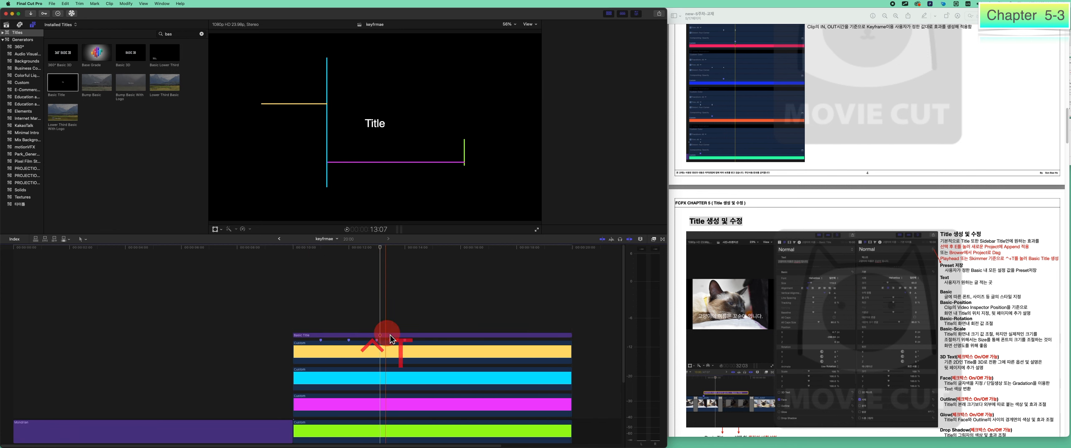
- Replace the new Basic Title's placeholder text with "안녕하세요"
left_click(420, 335)
double_click(553, 54)
key("ctrl+space")
type("안녕하세요")
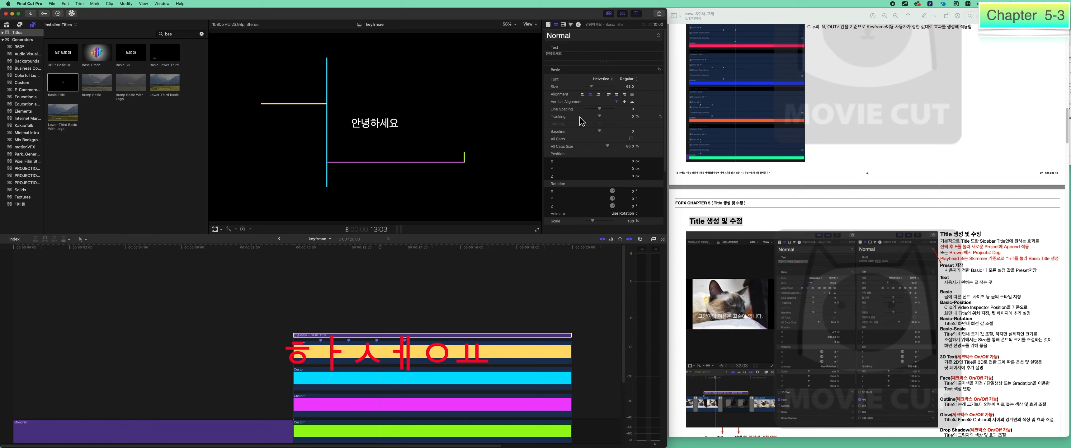
- Enlarge only "안녕" to size 114.9 and move the title above the yellow line, to about X -475, Y 159 px
left_click_drag(552, 54, 540, 52)
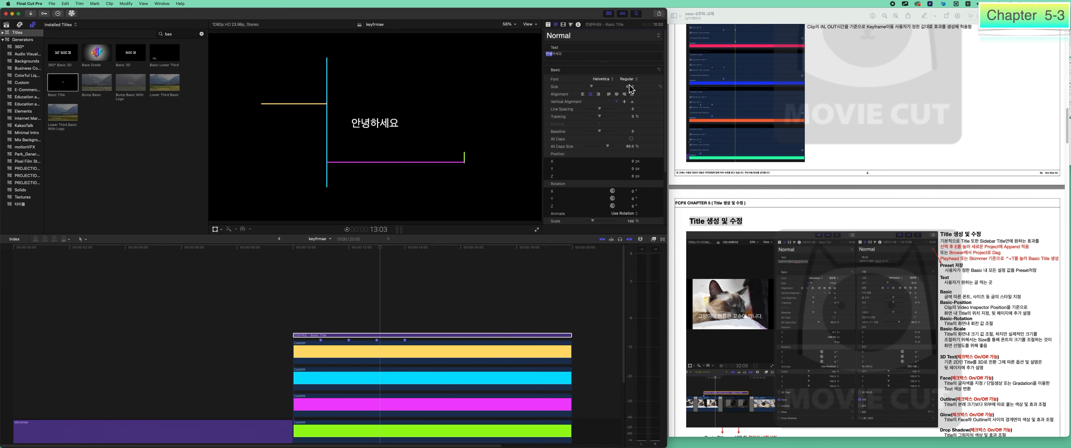
left_click_drag(631, 88, 632, 86)
left_click_drag(381, 125, 291, 97)
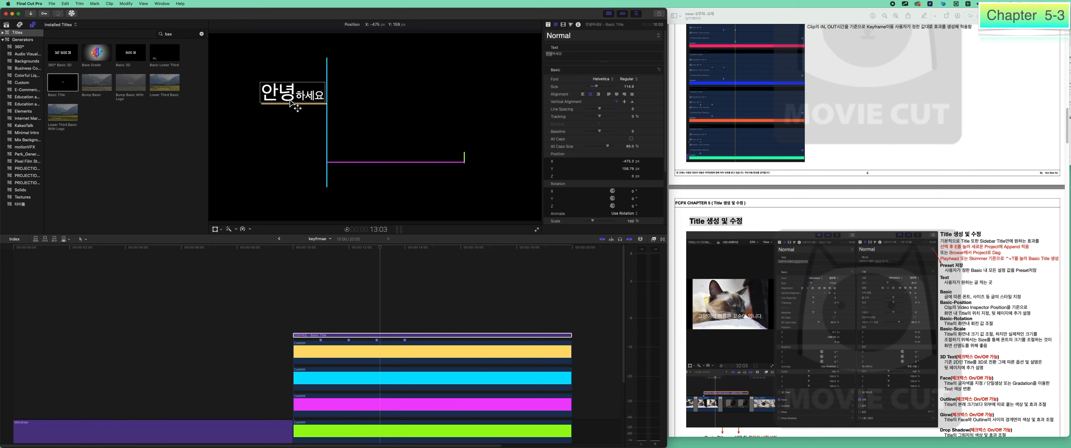
- At 10:00, adjust the yellow clip's Left crop to about 272 px and increase its Right crop keyframe to hide the line, and preview the animation
left_click(326, 358)
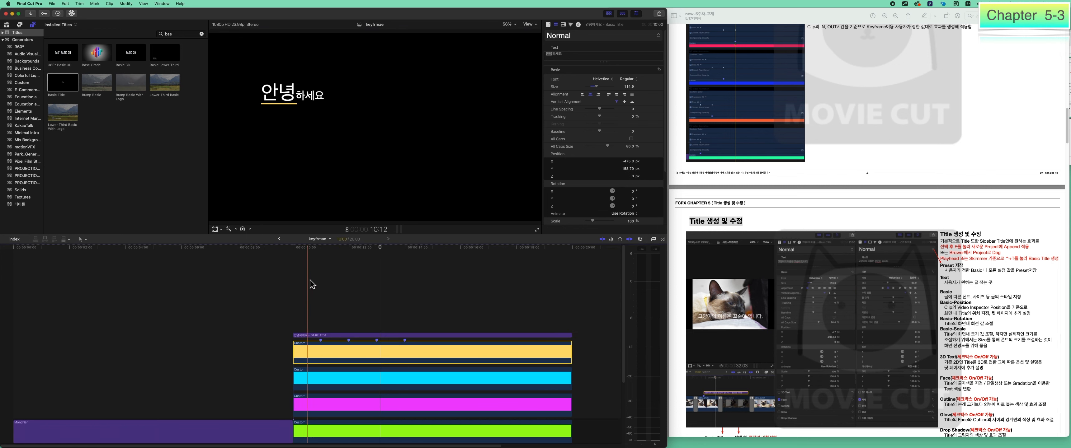
left_click_drag(306, 245, 295, 250)
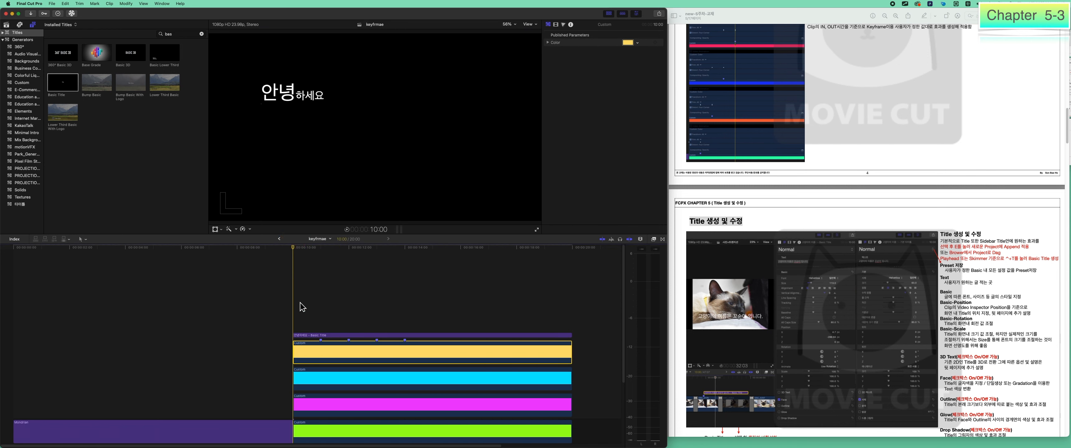
left_click(556, 25)
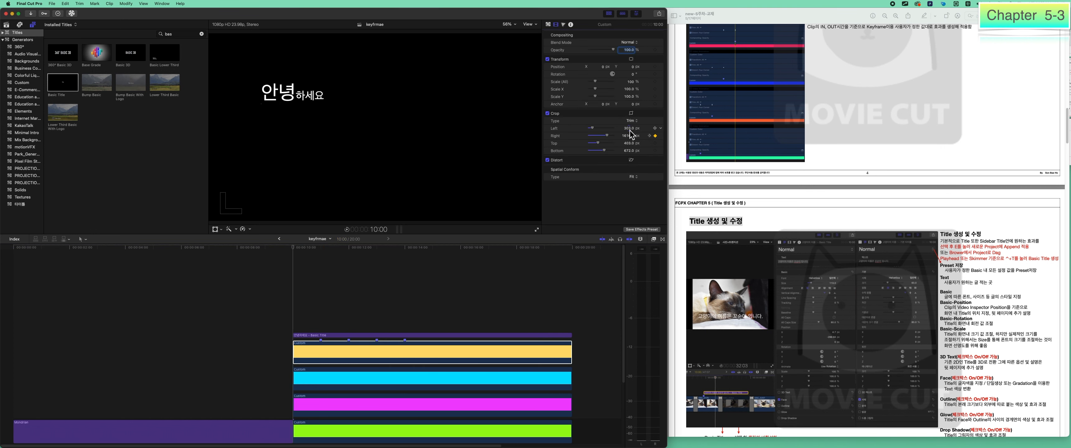
left_click_drag(629, 126, 630, 134)
left_click(650, 136)
left_click(643, 136)
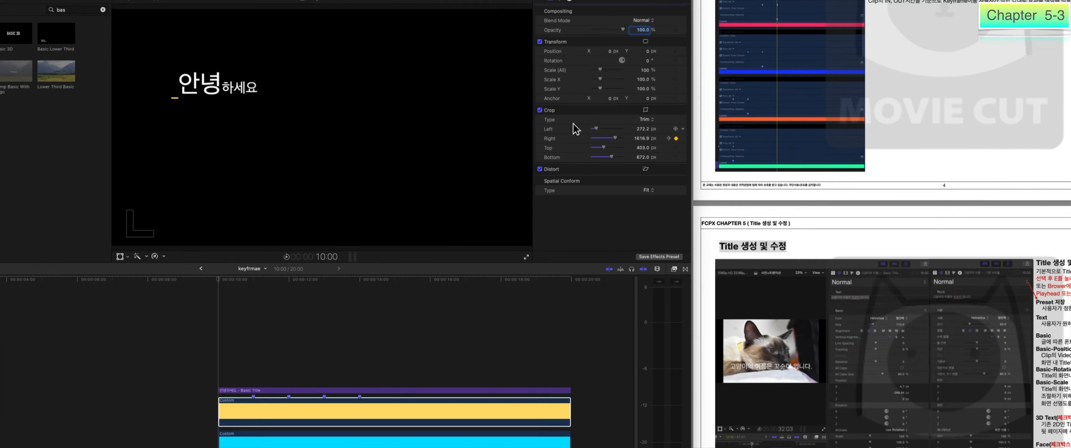
left_click_drag(645, 138, 645, 138)
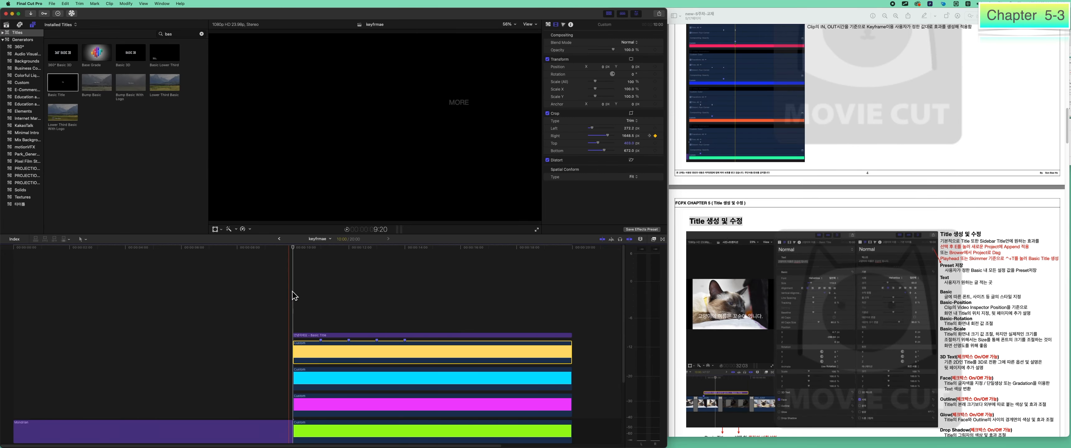
key("space")
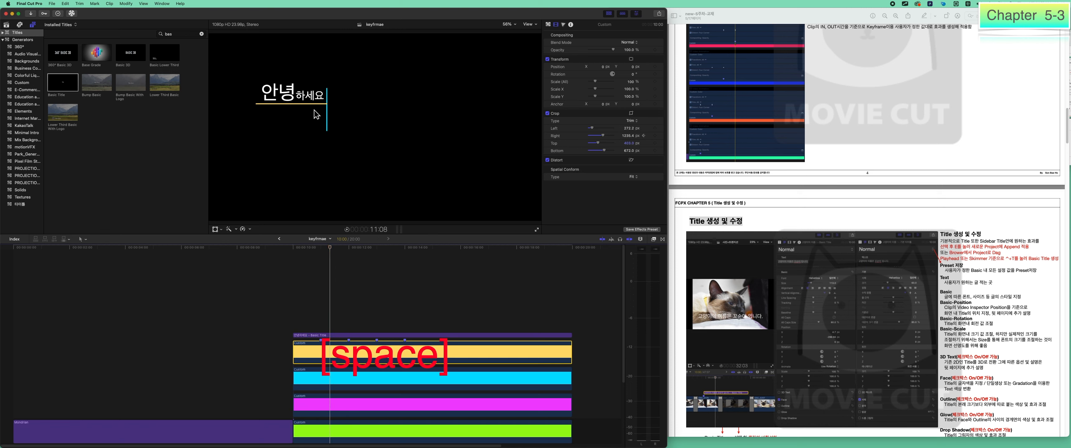
left_click(313, 314)
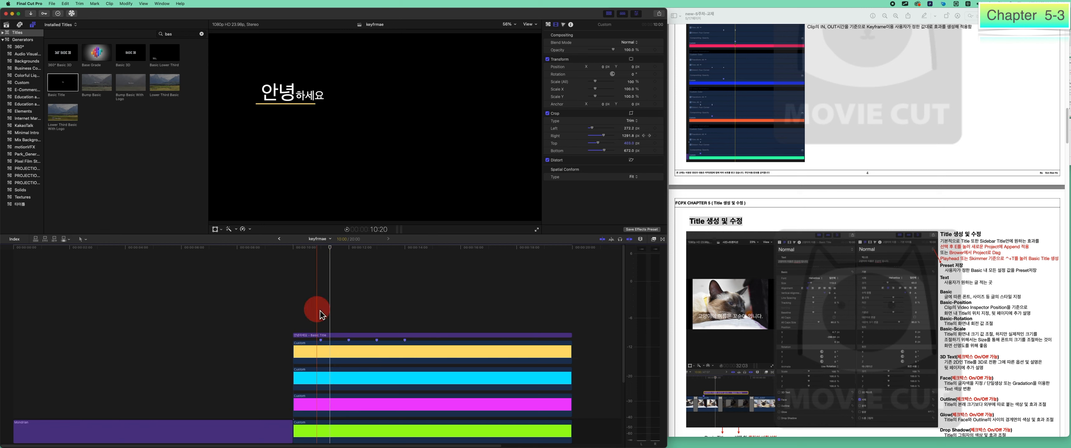
- At 10:20, fill the Face of "안녕" in the title with bright green
left_click(316, 348)
left_click(316, 336)
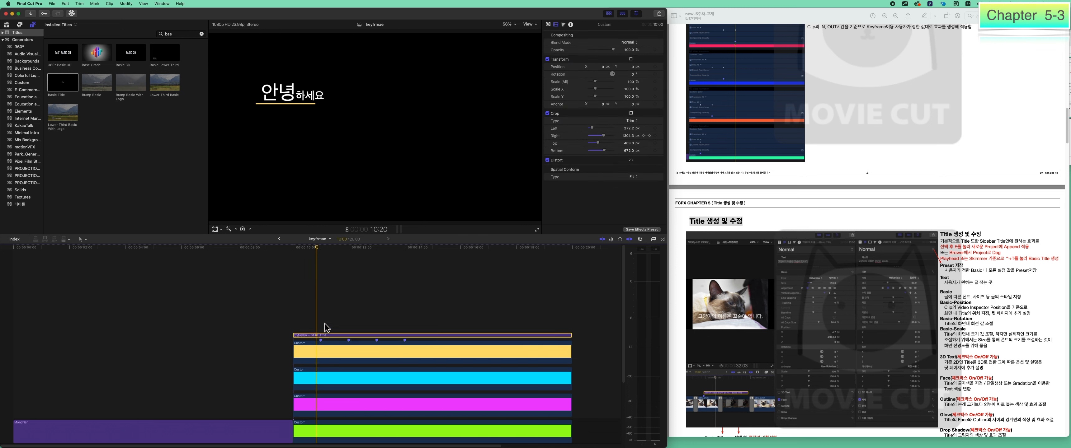
left_click(555, 24)
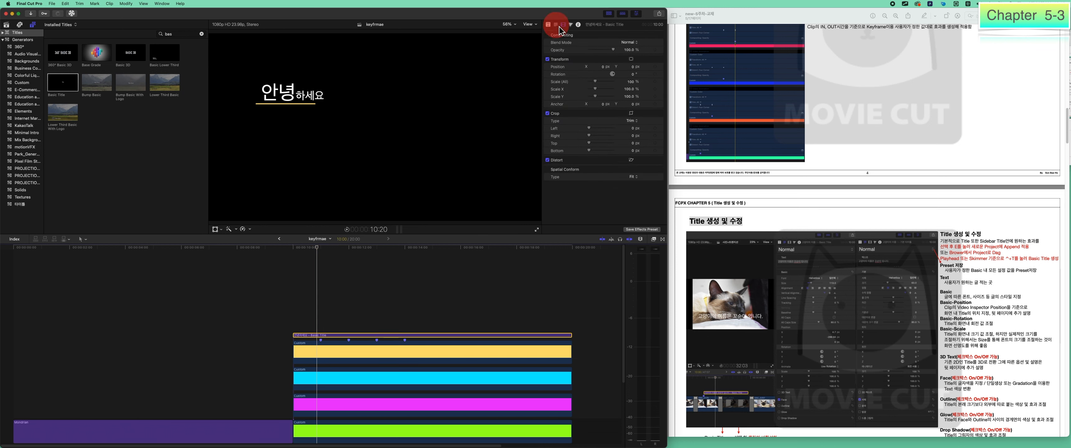
scroll(587, 149, "down", 5)
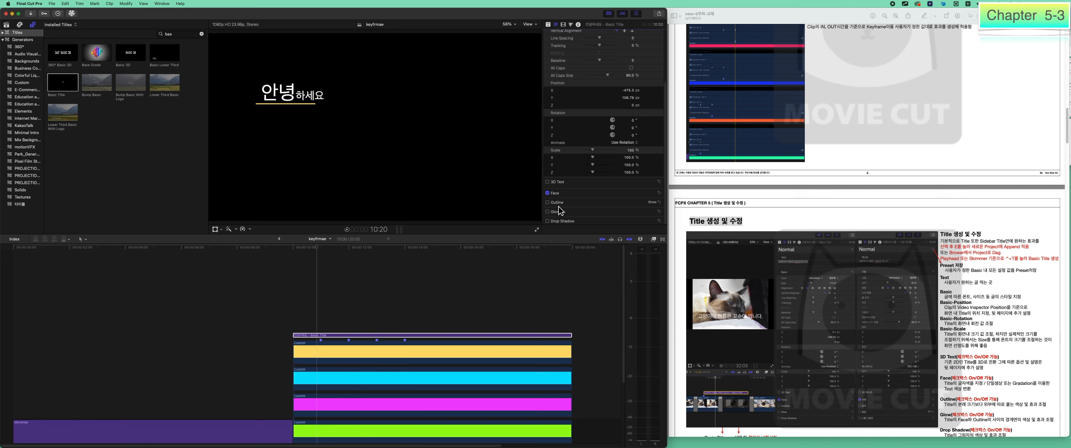
left_click(651, 192)
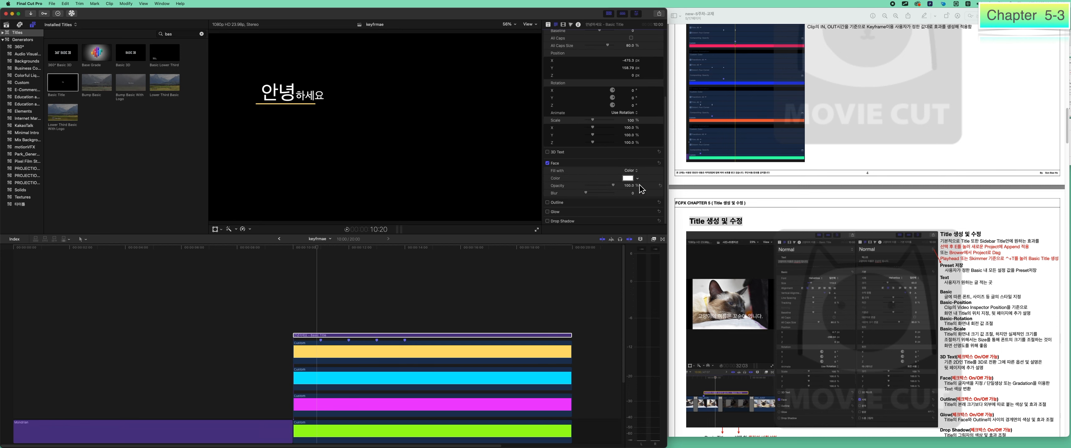
left_click(636, 178)
left_click_drag(643, 191, 650, 200)
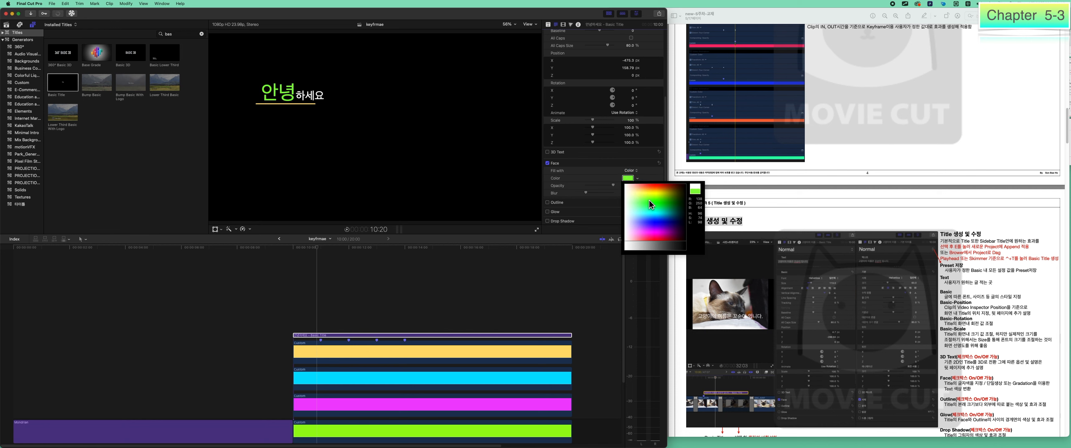
left_click(649, 200)
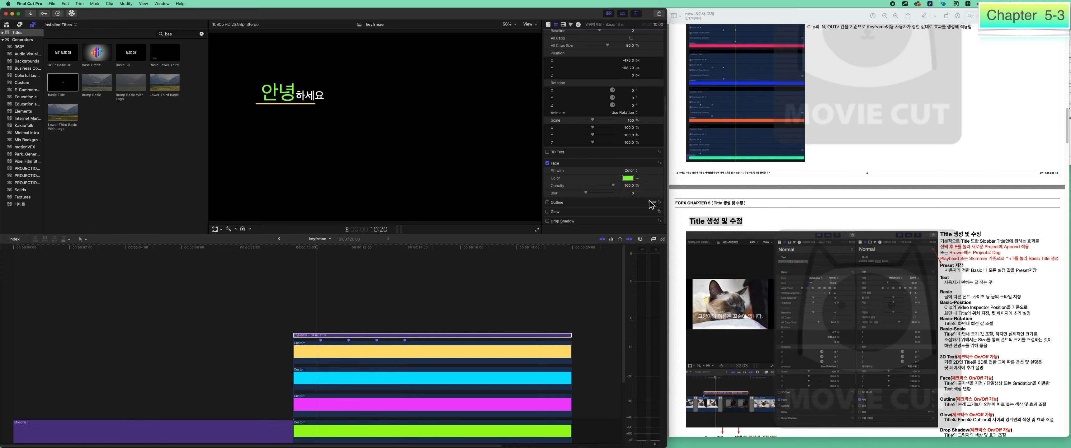
- Turn on the red Outline for "안녕" and set its Width to 9.0
scroll(650, 204, "up", 5)
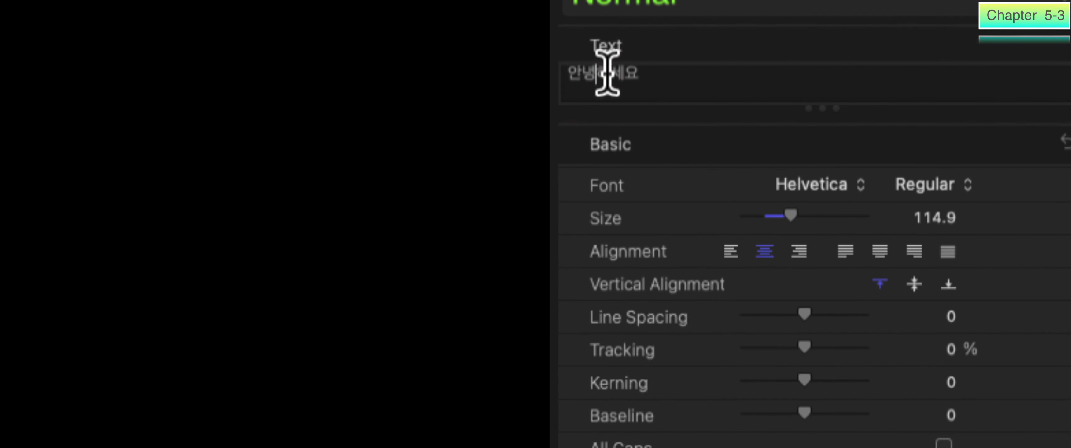
left_click_drag(607, 73, 578, 72)
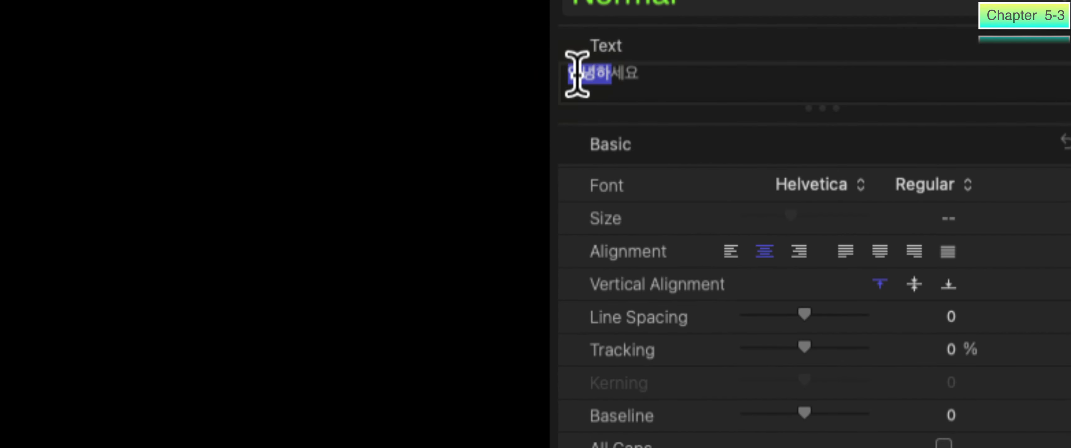
left_click(583, 81)
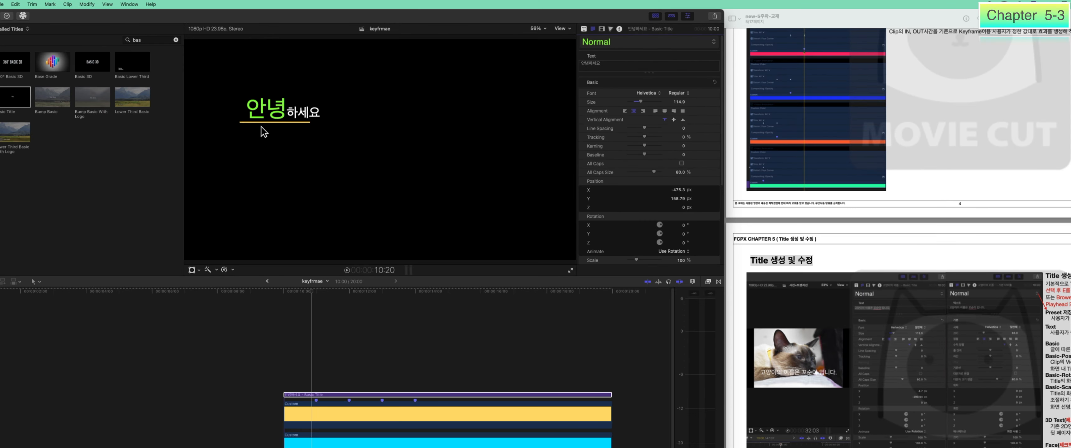
scroll(632, 165, "down", 4)
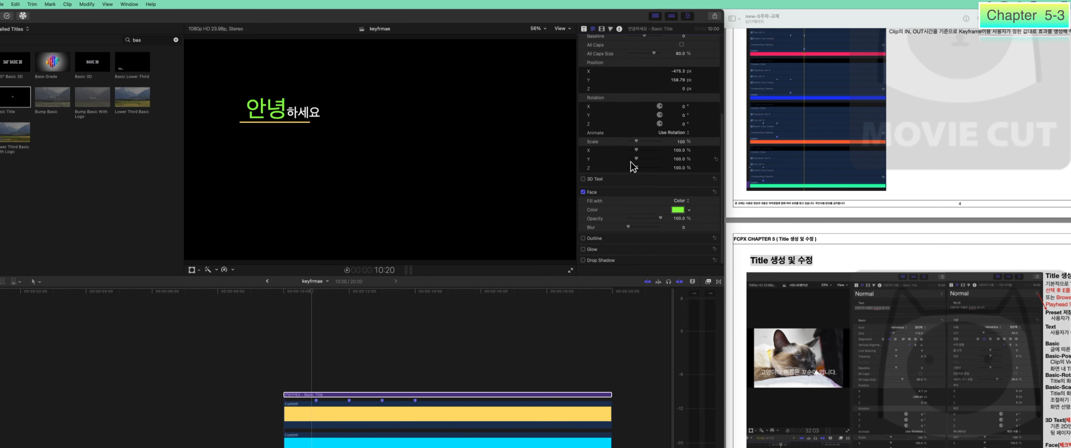
left_click(584, 239)
left_click(584, 239)
left_click(583, 239)
left_click(584, 239)
left_click(707, 238)
scroll(695, 251, "down", 2)
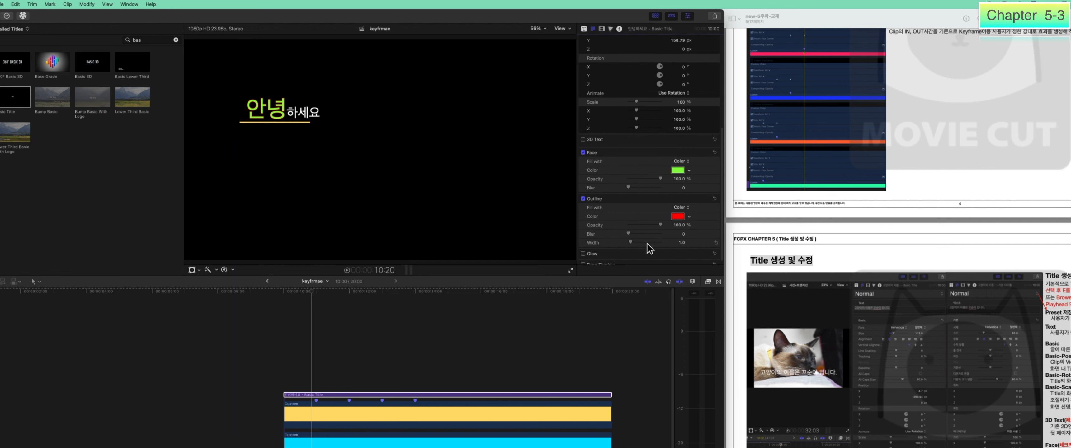
left_click_drag(647, 245, 647, 240)
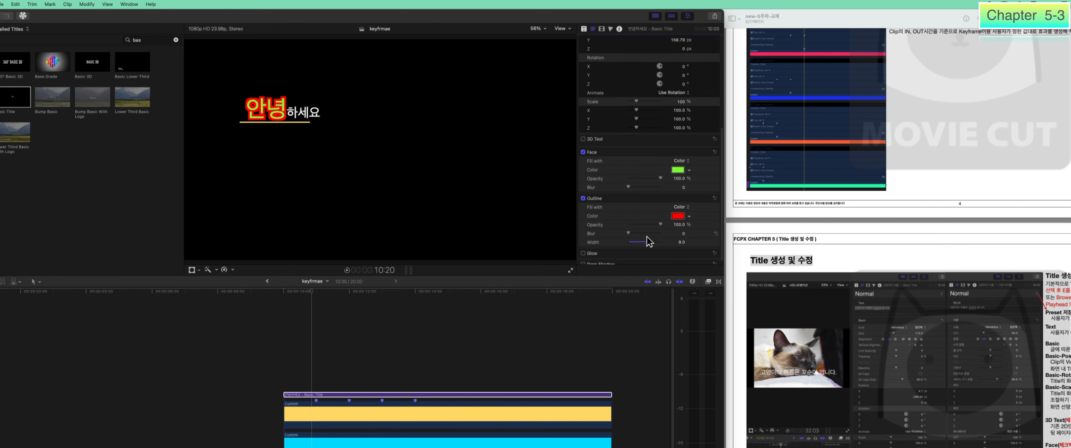
- Turn on Glow for "안녕", increase its Radius and change the glow colour to blue
scroll(621, 247, "down", 1)
left_click(582, 249)
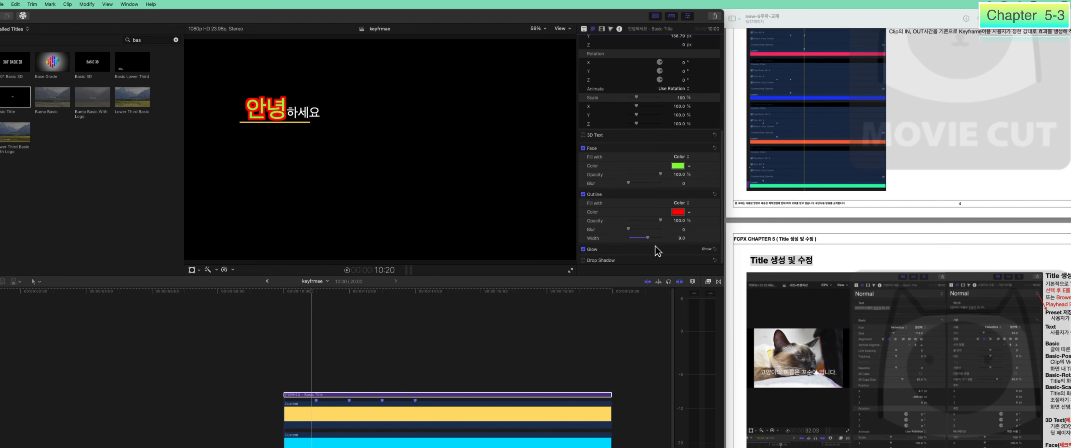
left_click(709, 249)
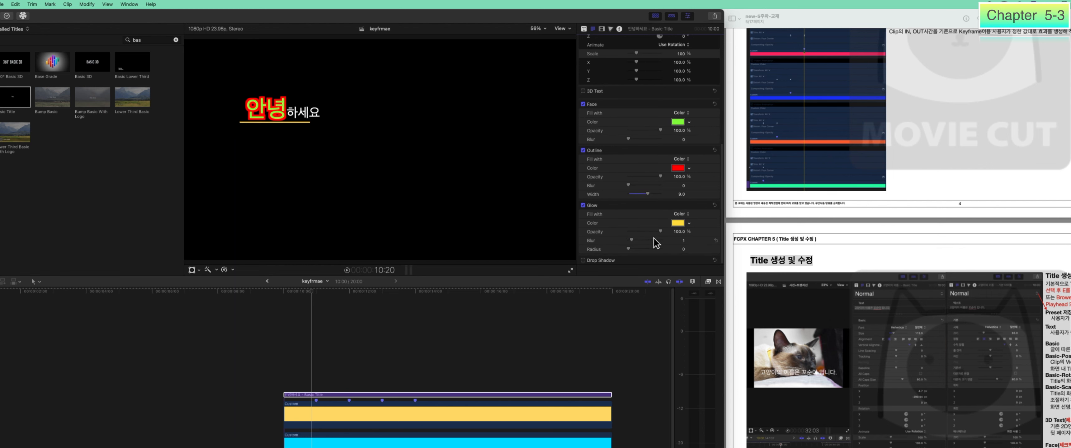
left_click(635, 249)
left_click_drag(638, 253, 655, 250)
left_click(689, 223)
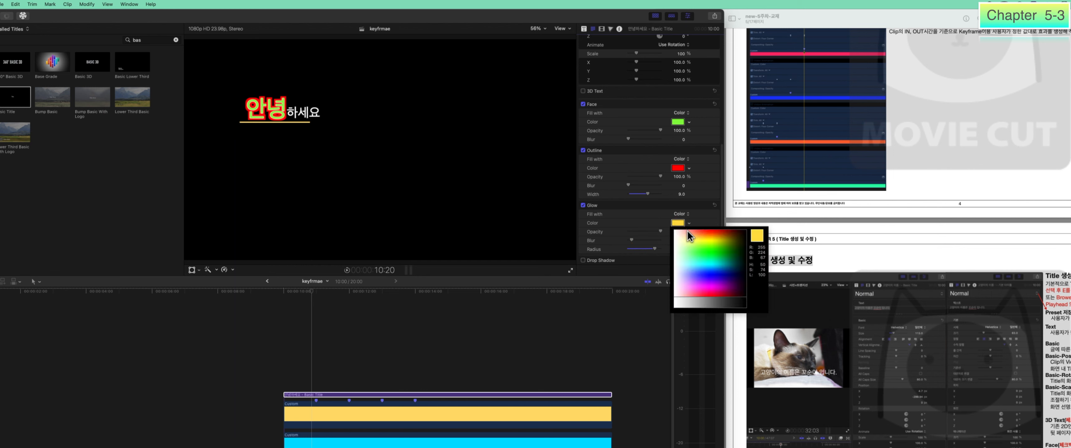
left_click(706, 264)
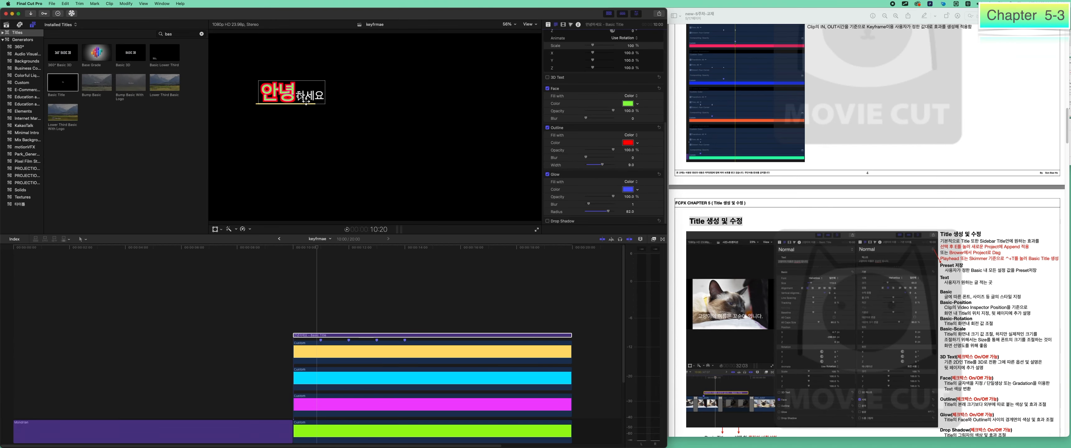
- Try a space between "안" and "녕" in the title and undo it
key("space")
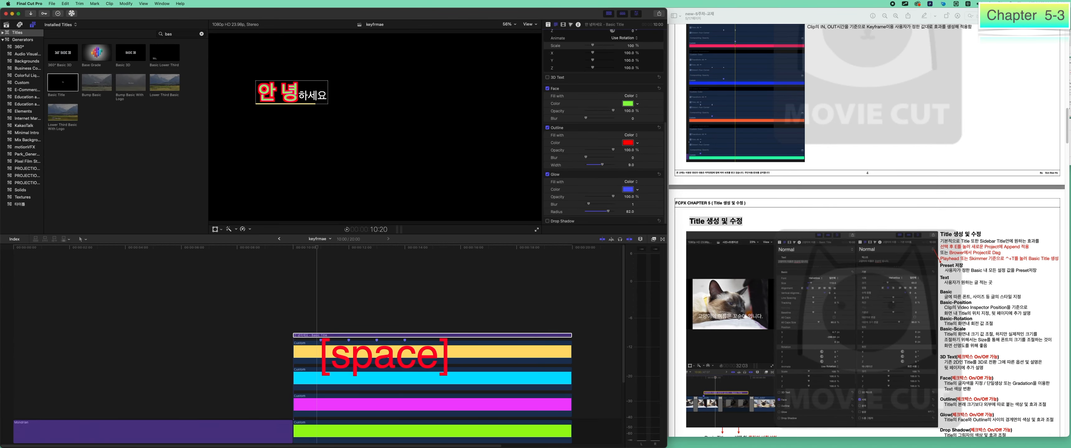
key("super+z")
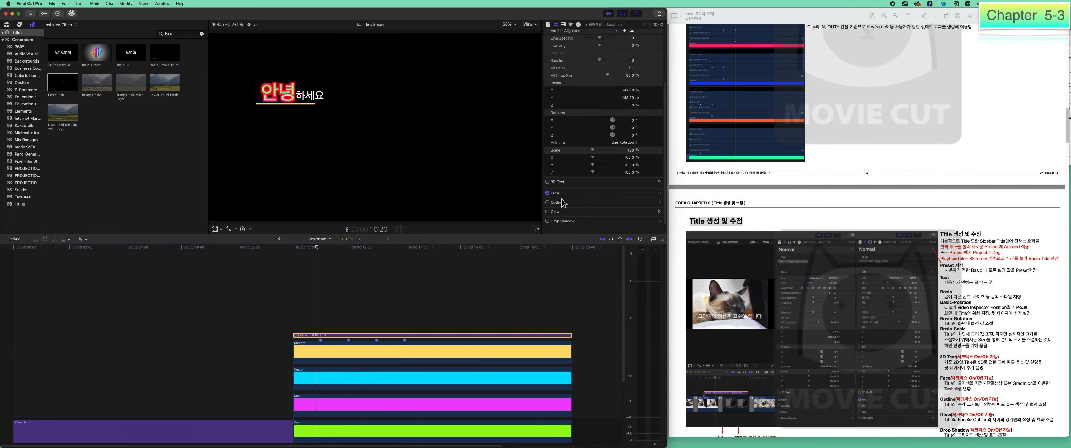
- Try a pale cream Drop Shadow with increased Distance on the title at 10:16 and switch the shadow off again
left_click(312, 329)
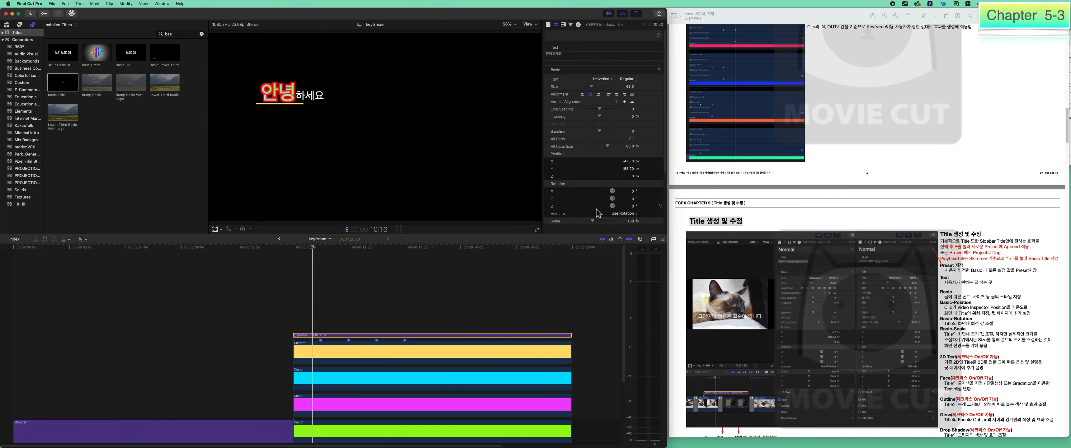
scroll(598, 213, "down", 3)
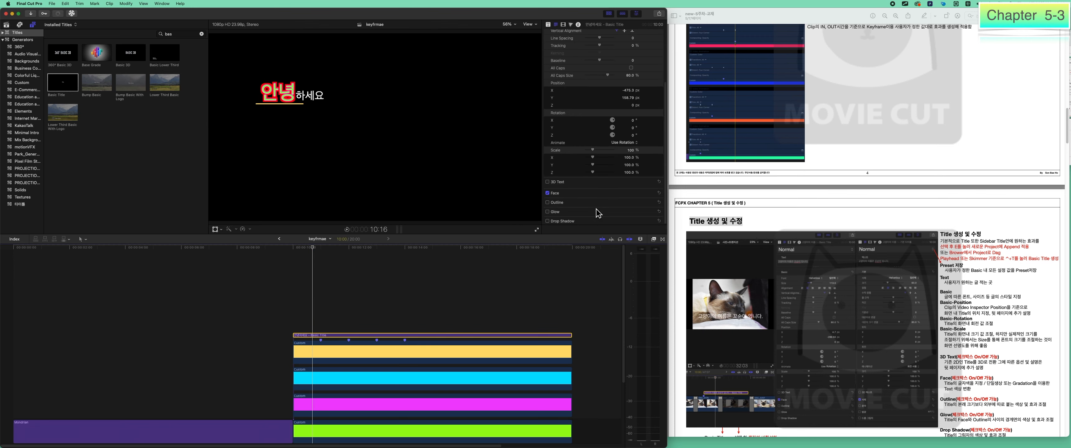
left_click(548, 221)
left_click(653, 223)
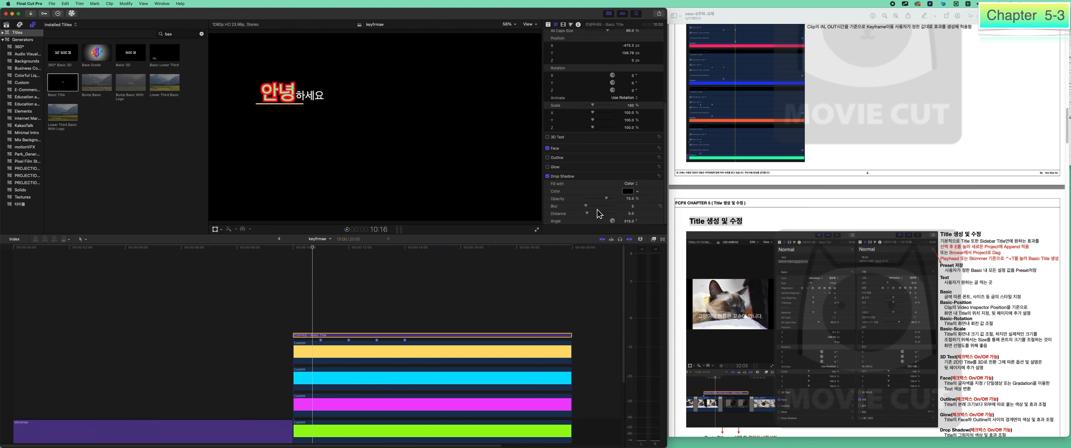
left_click(638, 192)
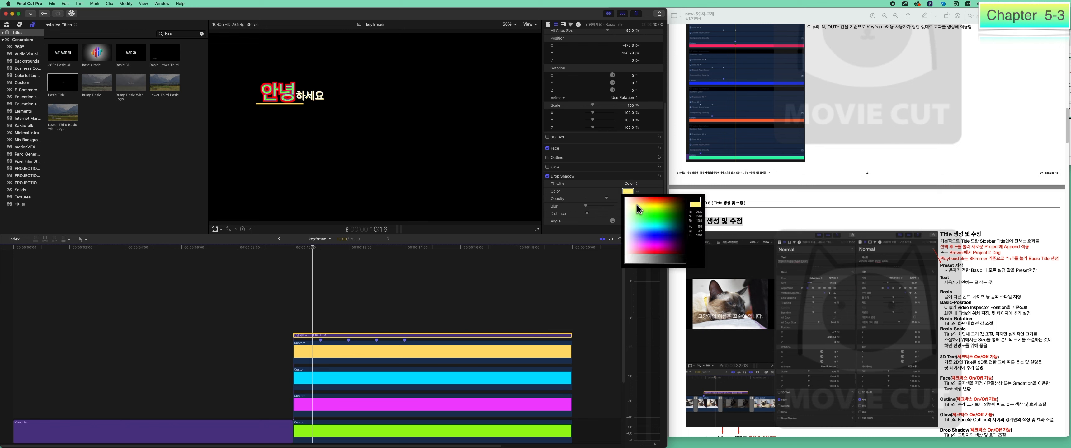
left_click(633, 204)
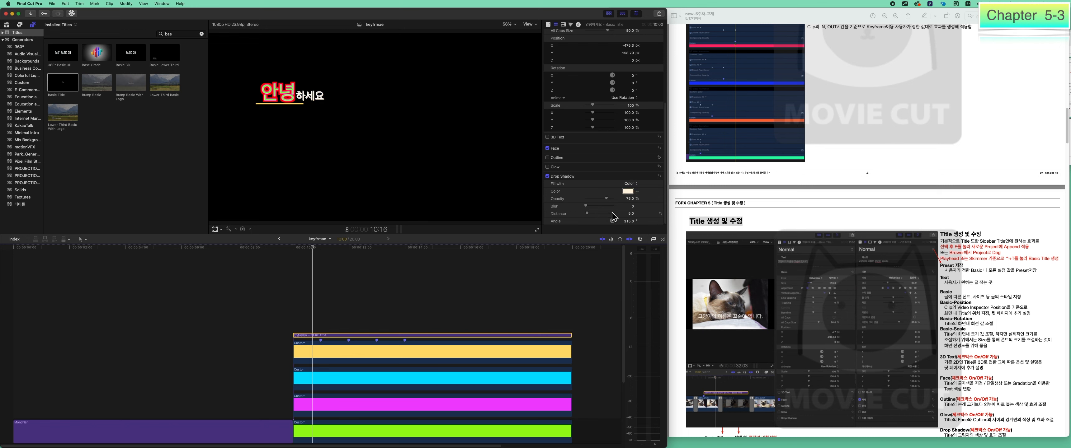
mouse_move(587, 213)
left_mouse_down()
mouse_move(611, 214)
mouse_move(591, 212)
left_mouse_up()
left_click(547, 177)
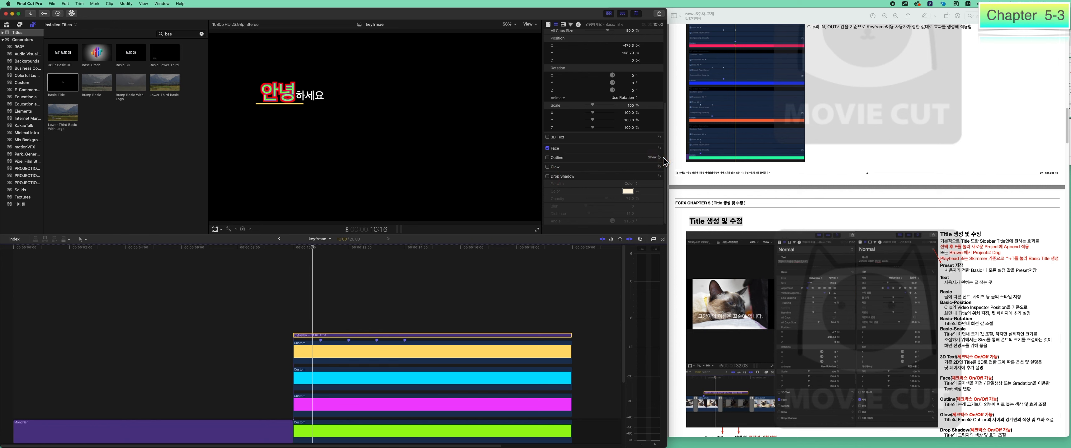
scroll(609, 118, "up", 5)
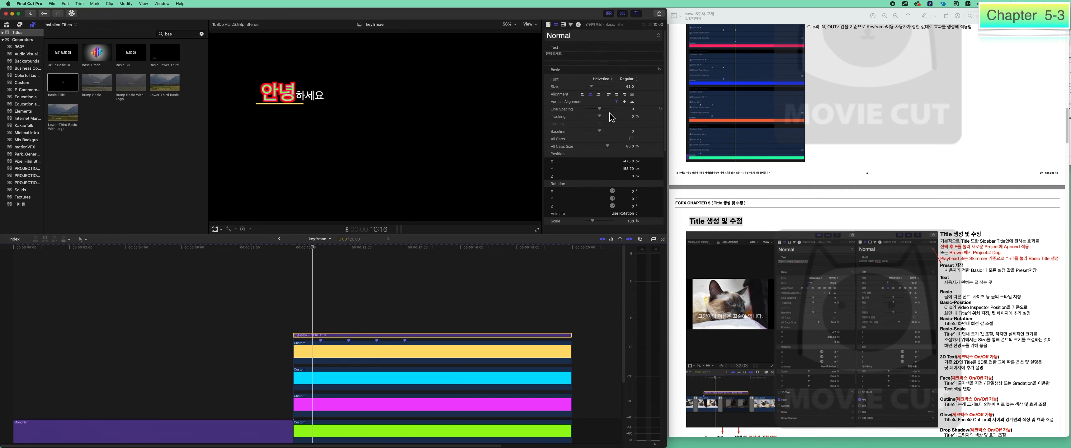
- Turn off Glow and Outline on the title and reset its Face settings to the defaults
scroll(622, 175, "down", 5)
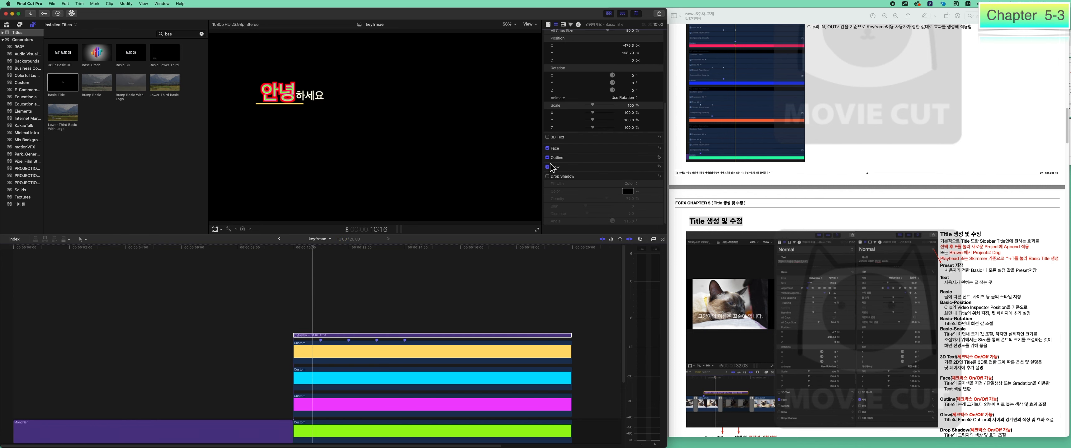
left_click(548, 167)
left_click(547, 157)
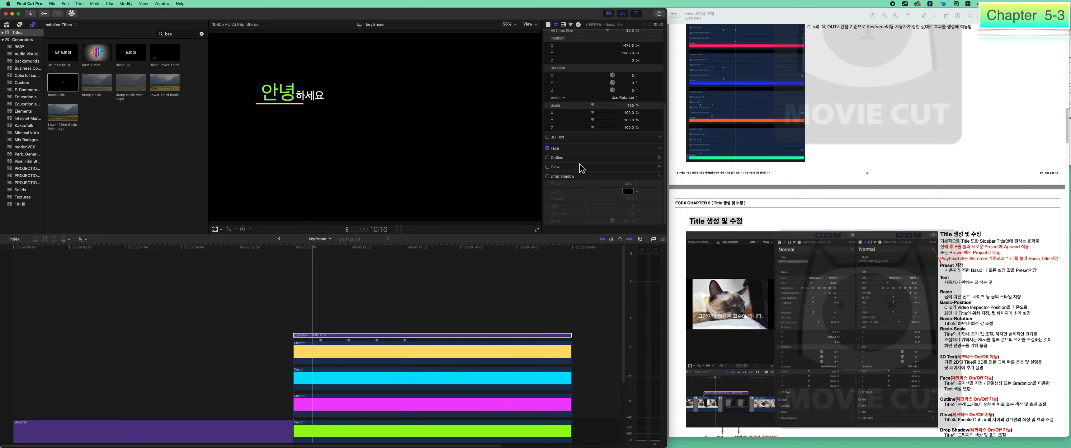
left_click(658, 148)
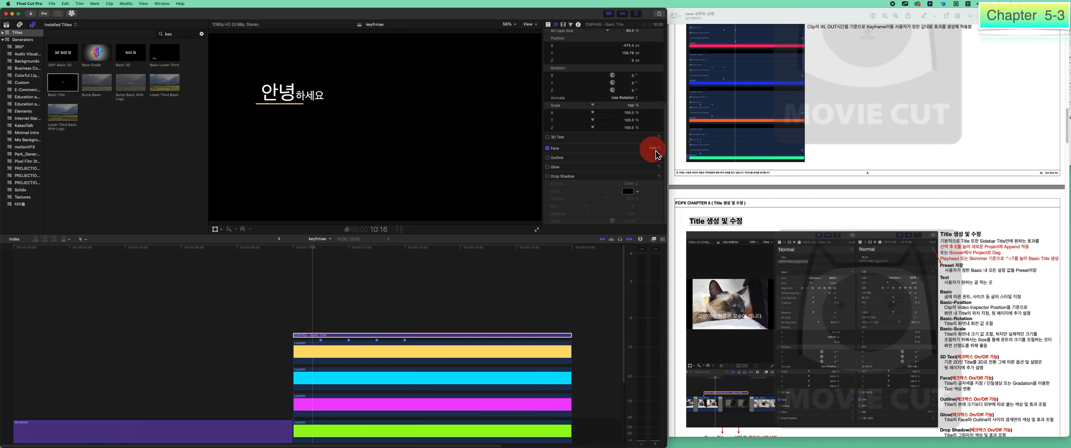
- Fill the title's Face with a Gradient and expand the gradient settings
left_click(654, 149)
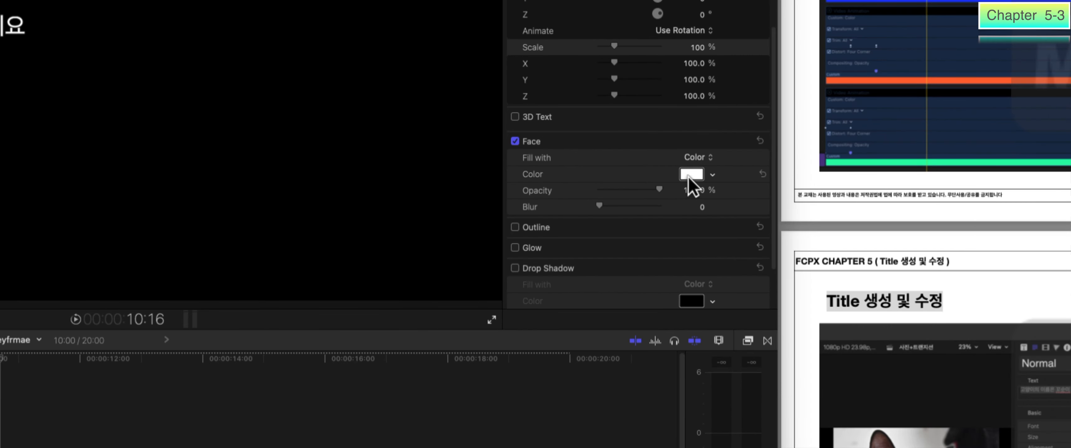
left_click(696, 158)
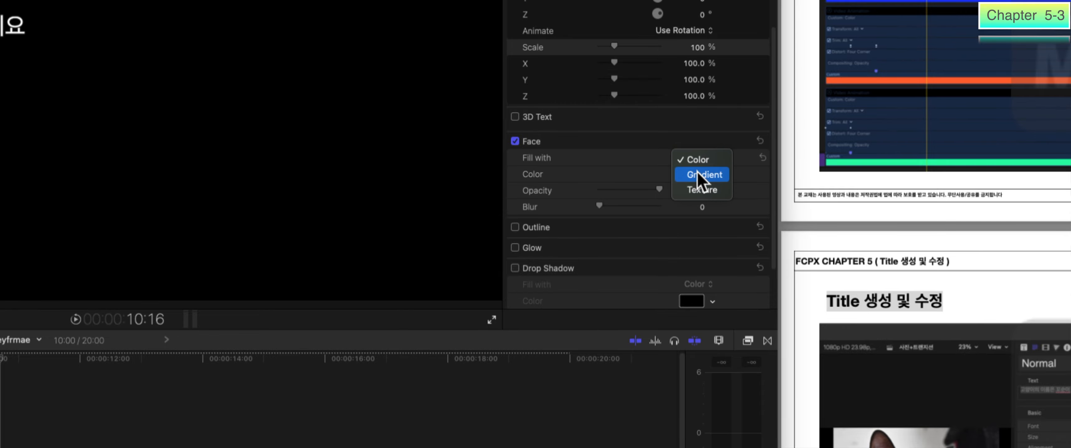
left_click(700, 175)
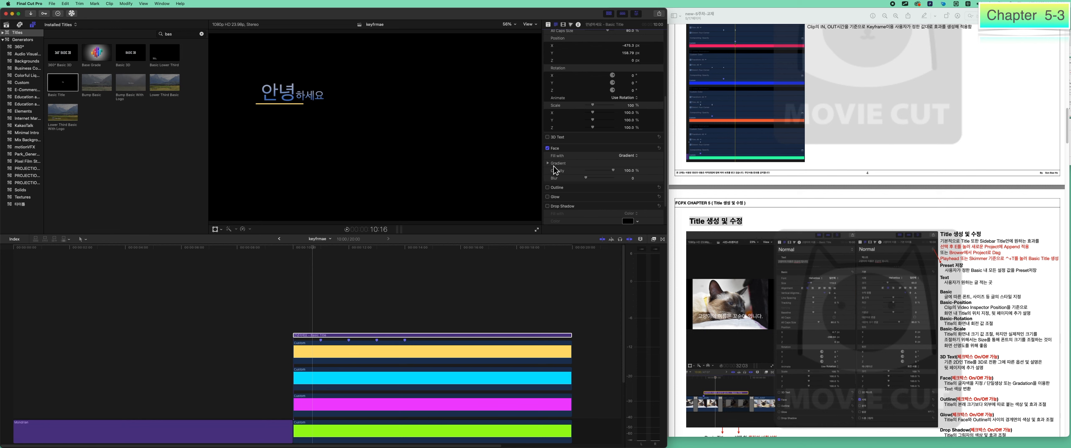
left_click(553, 164)
left_click(551, 165)
left_click(550, 165)
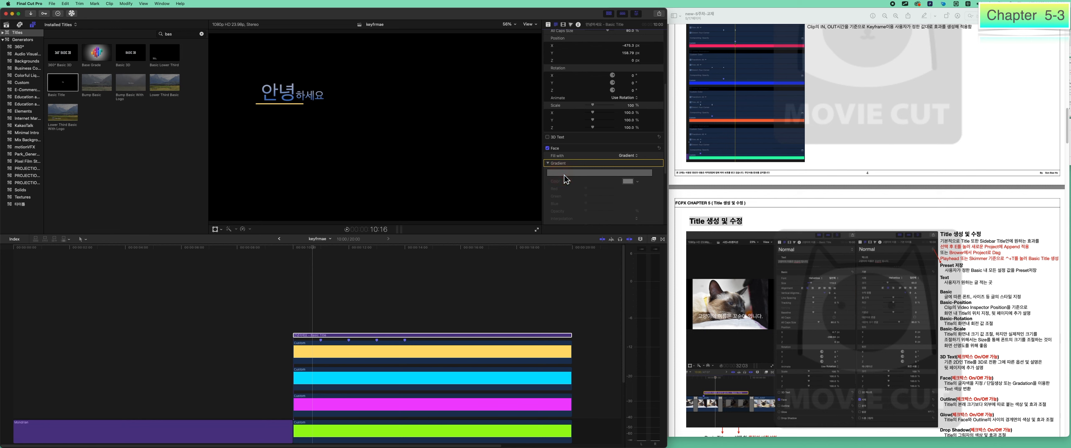
left_click(556, 203)
- Add a new Basic Title above the existing title clip, set the playhead to 10:18 and select the new clip
left_click(315, 284)
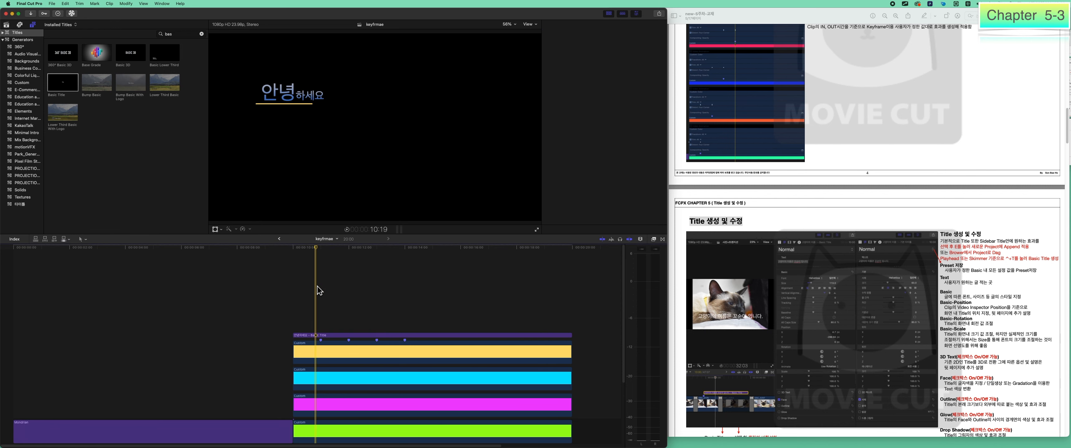
key("ctrl+t")
left_click(314, 284)
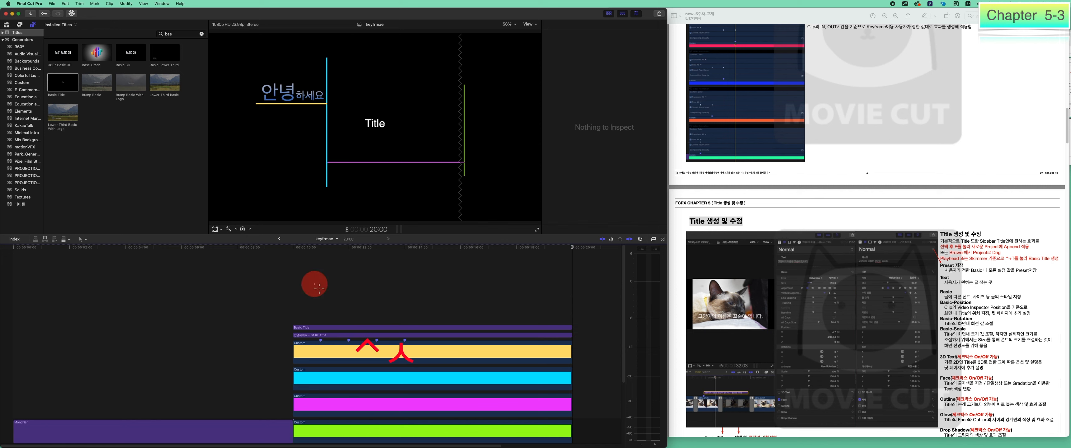
left_click(454, 327)
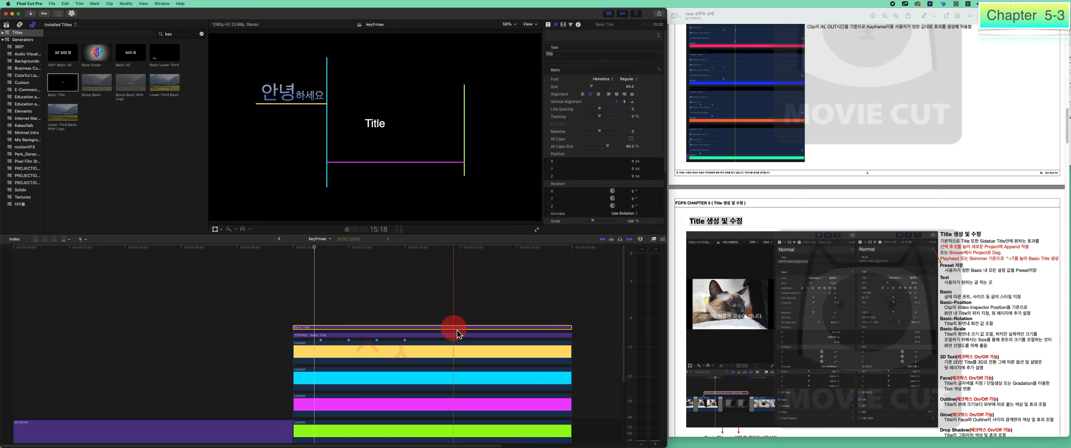
- Show the new title's Face settings and change its fill to Gradient
scroll(578, 189, "down", 5)
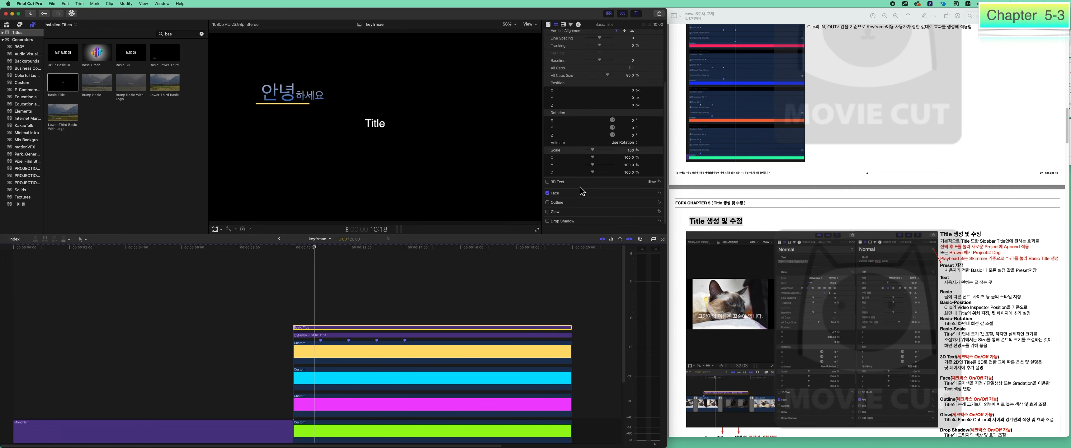
left_click(651, 193)
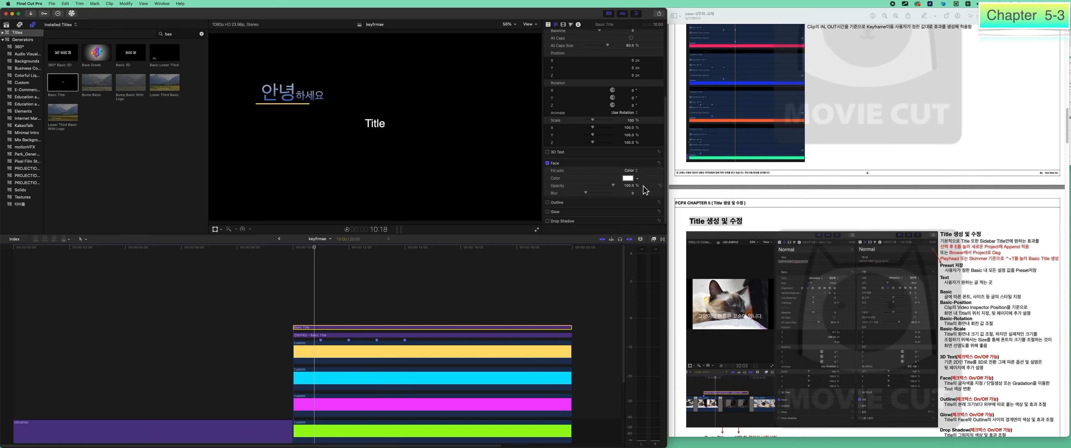
left_click(638, 178)
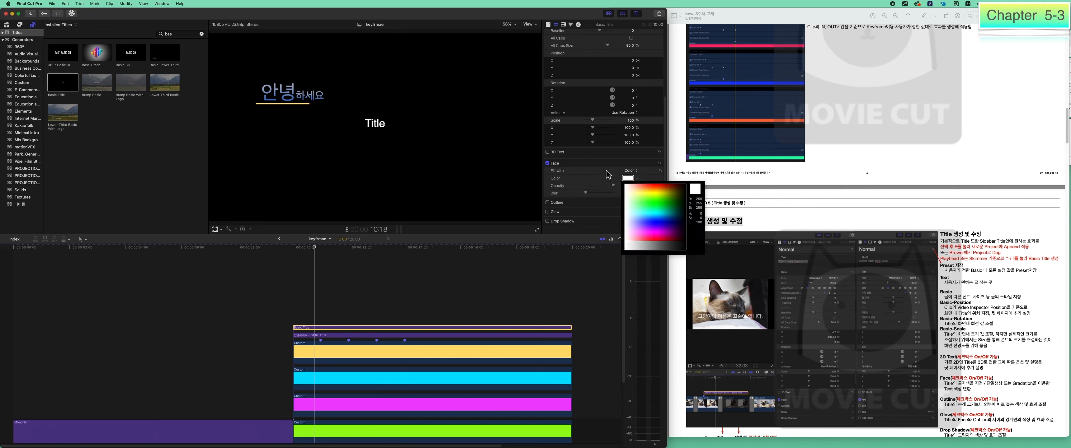
left_click(601, 167)
left_click(632, 171)
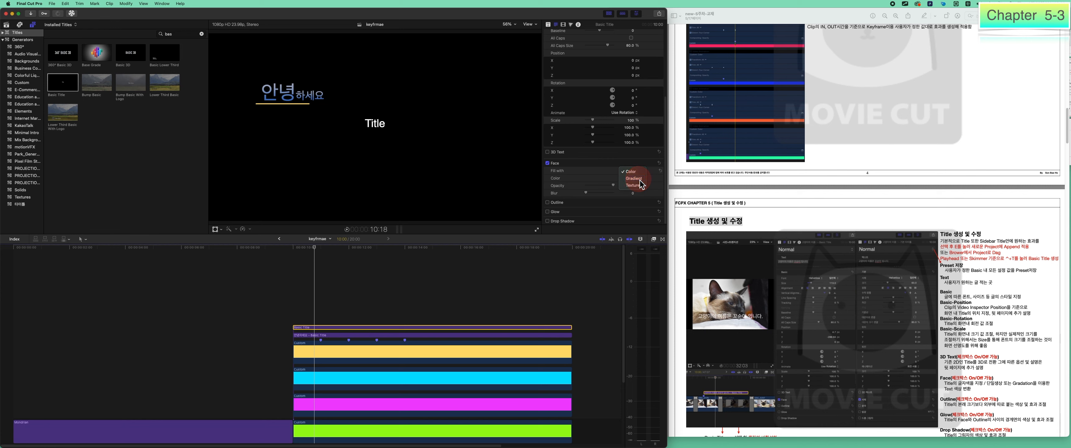
left_click(640, 180)
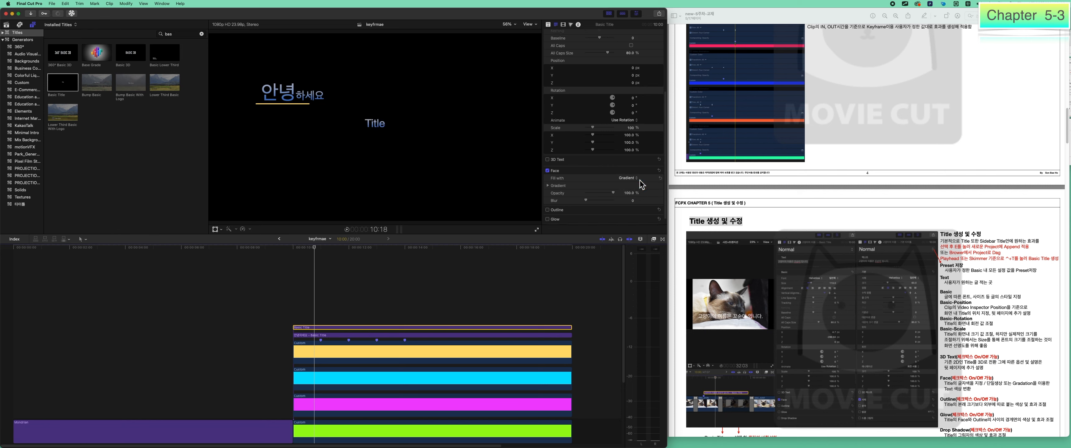
- Expand the new title's gradient and change its end colour stop to orange
left_click(550, 187)
scroll(643, 204, "down", 2)
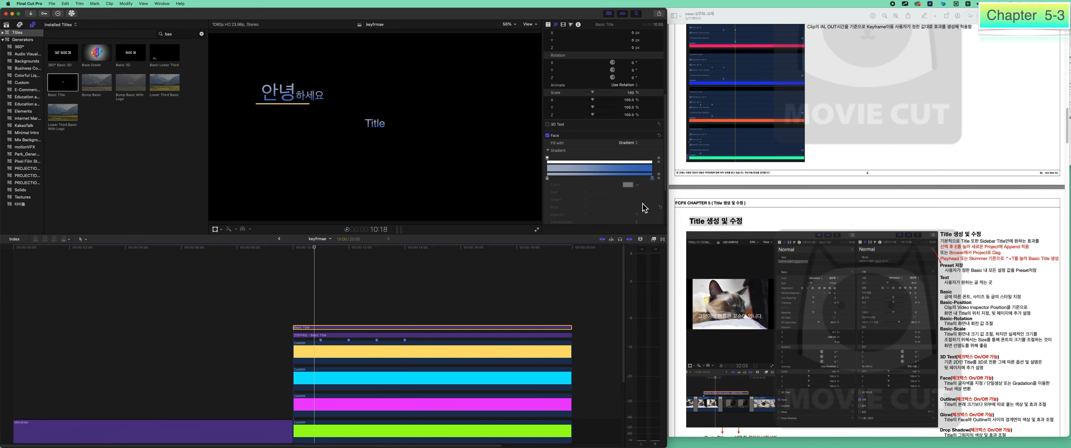
left_click(652, 178)
left_click(639, 186)
left_click_drag(642, 199, 648, 196)
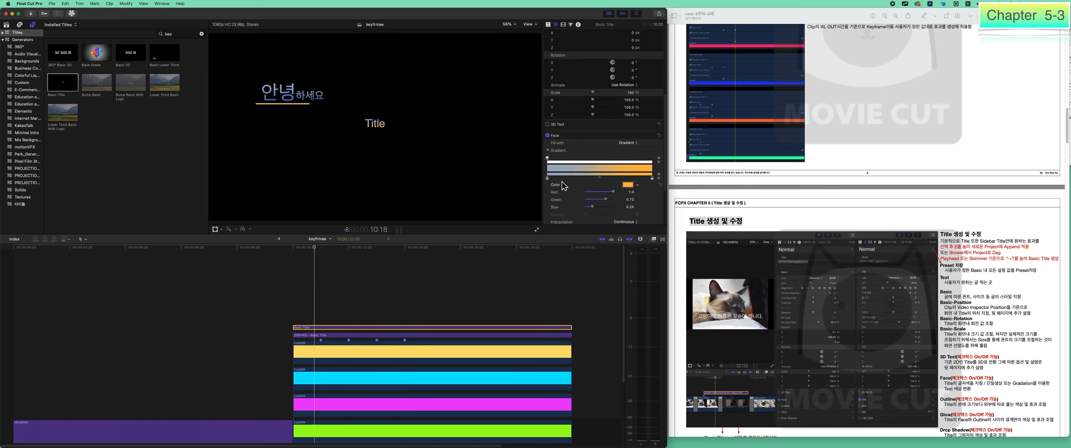
- Select the start colour stop of the new title's gradient
left_click(547, 178)
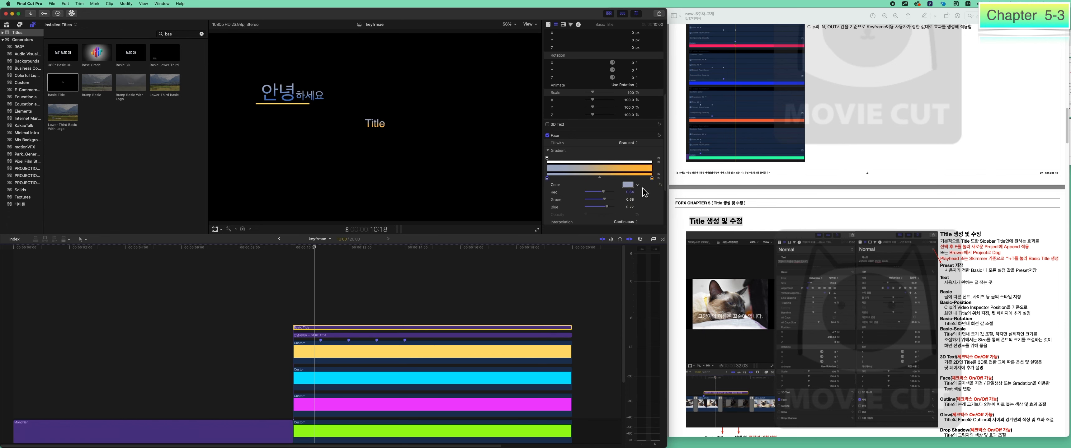